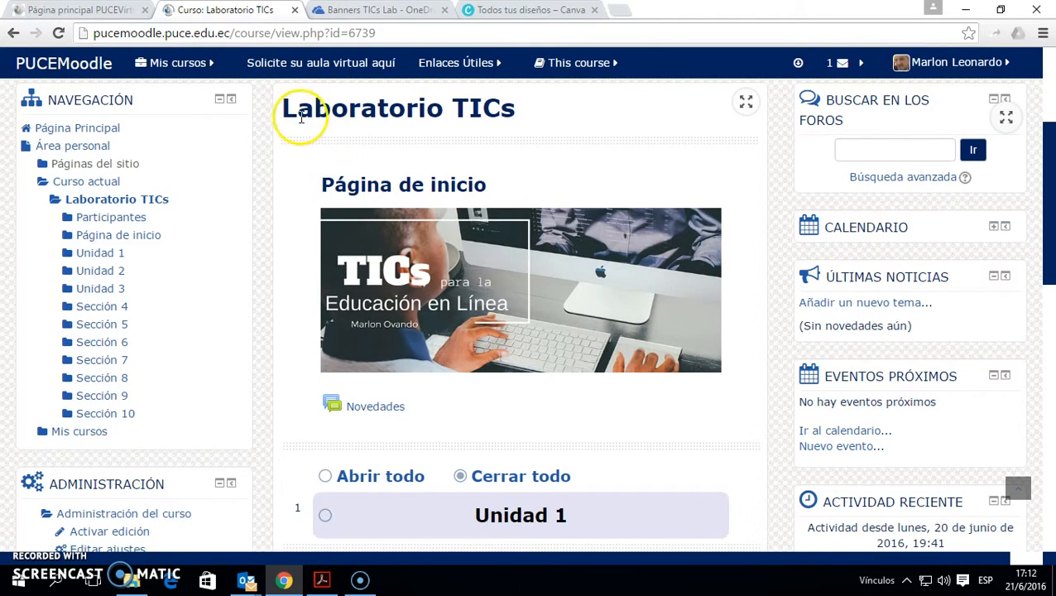
- Examine the Laboratorio TICs course page, from its header and side blocks to the Página de inicio section and the unit list
scroll(486, 228, "up", 2)
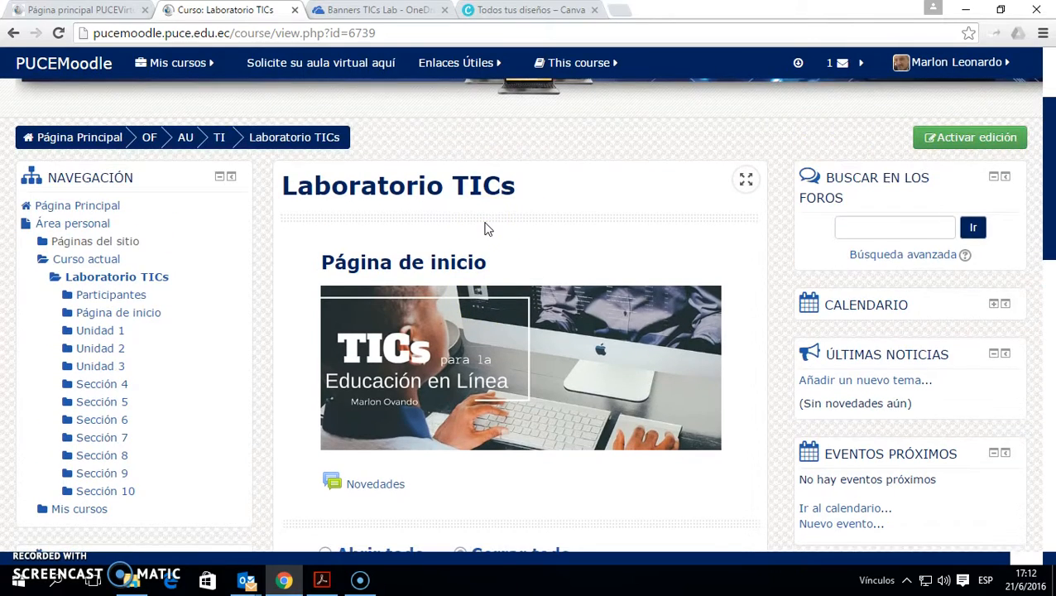
scroll(488, 223, "up", 2)
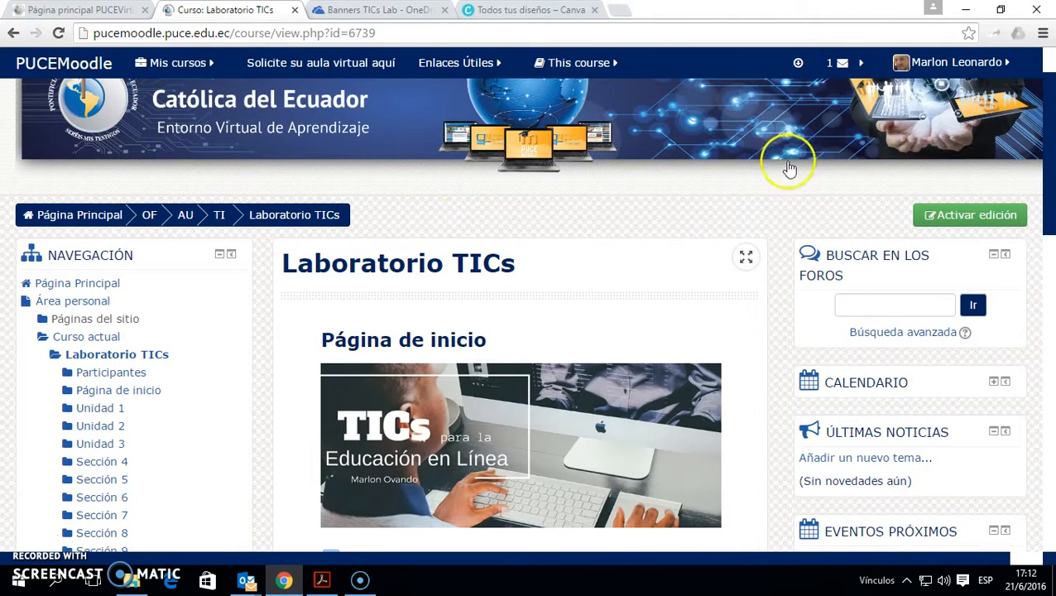
scroll(362, 436, "down", 4)
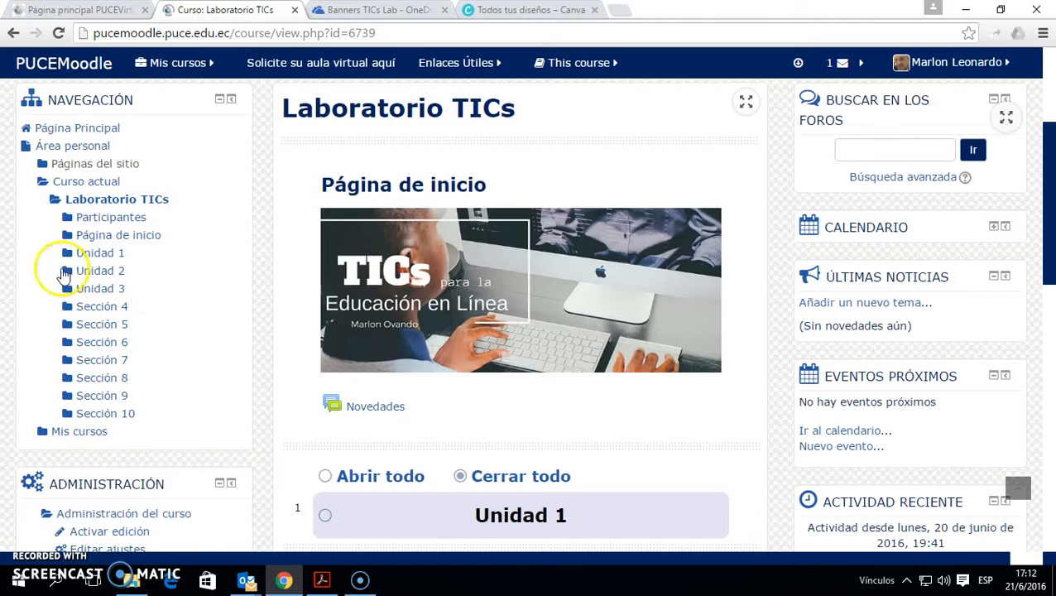
scroll(443, 407, "down", 8)
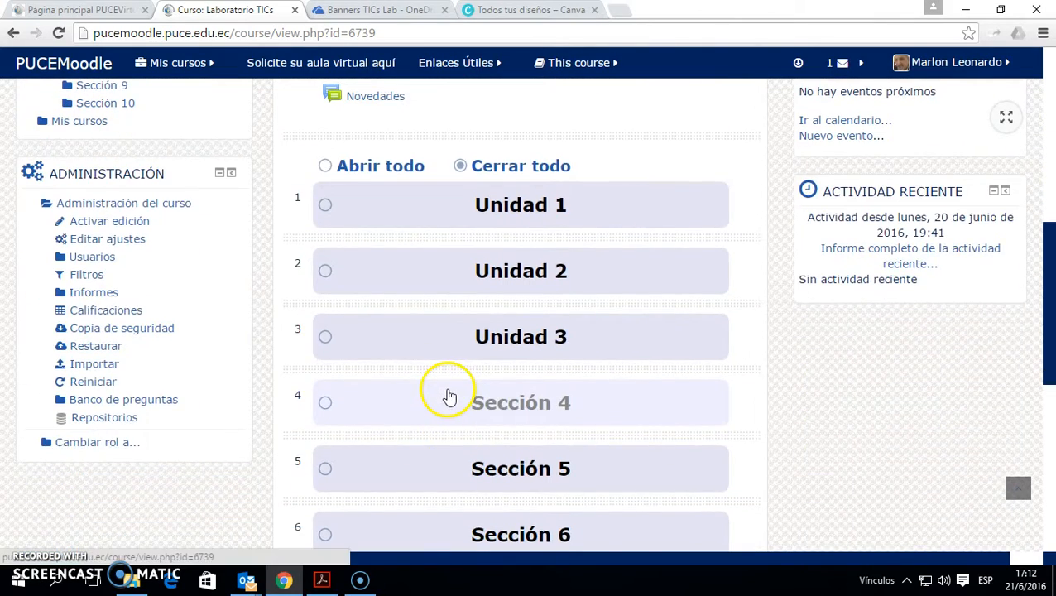
scroll(448, 396, "up", 6)
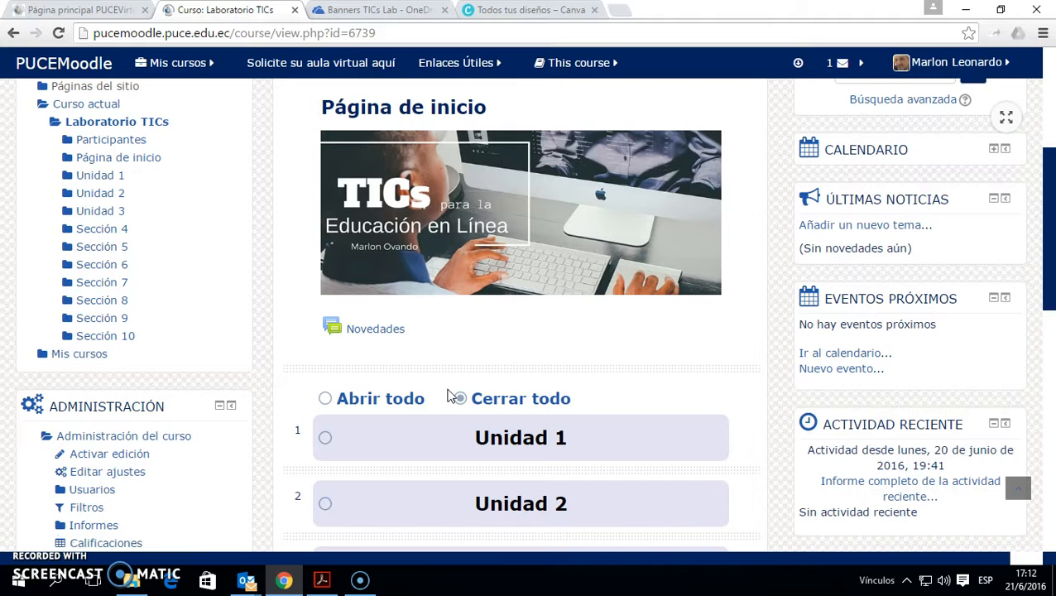
scroll(448, 390, "up", 1)
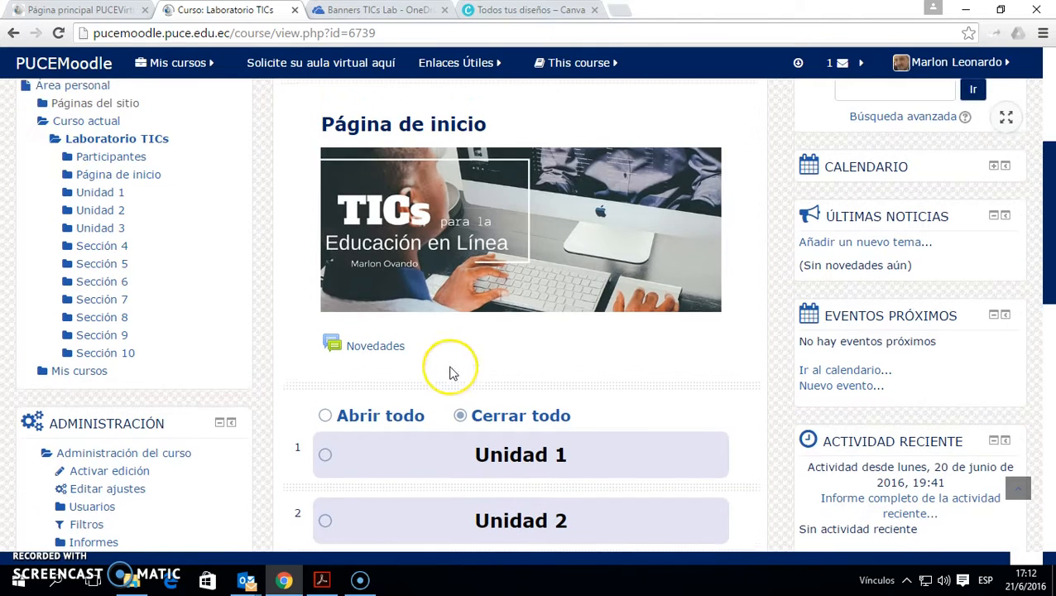
scroll(453, 374, "up", 1)
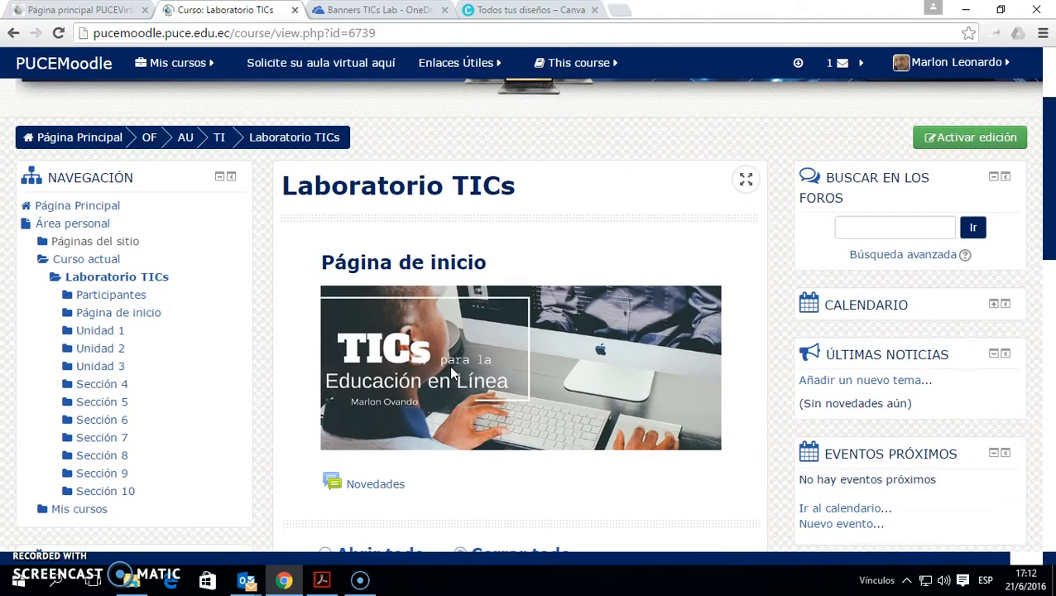
scroll(705, 216, "up", 1)
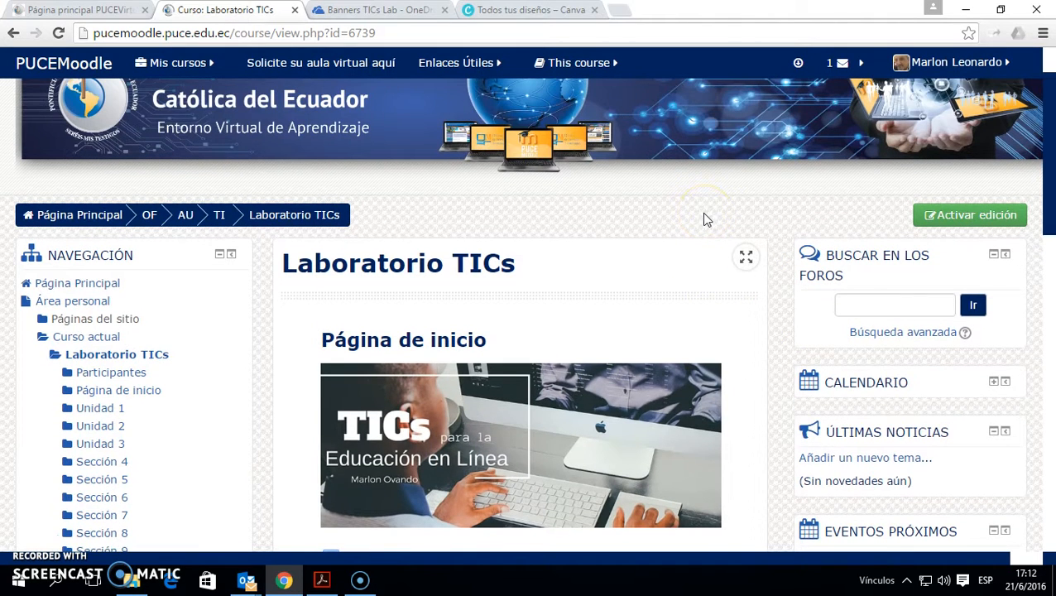
scroll(702, 218, "down", 1)
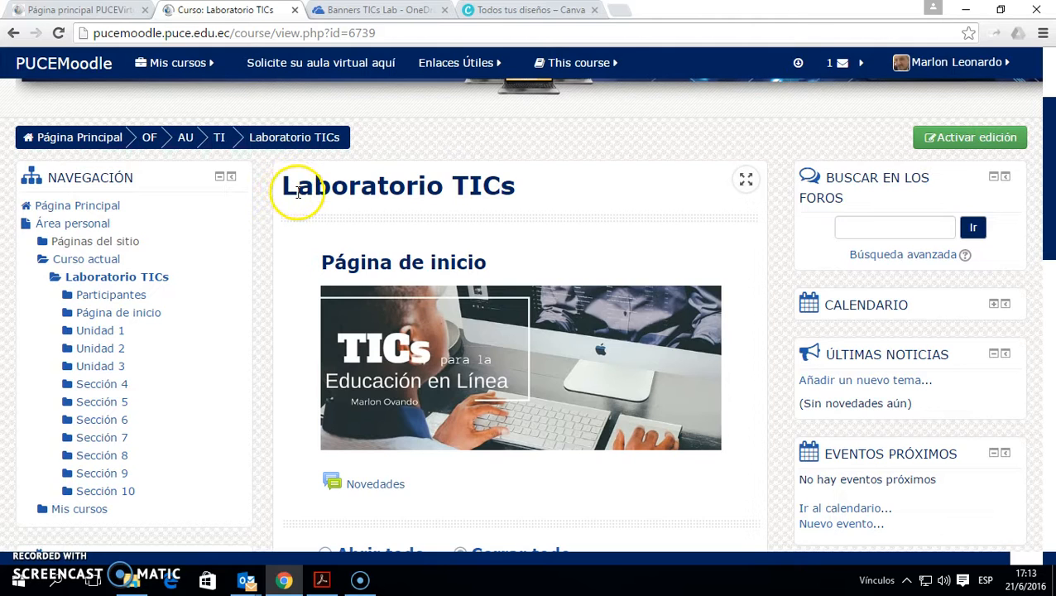
scroll(298, 192, "down", 1)
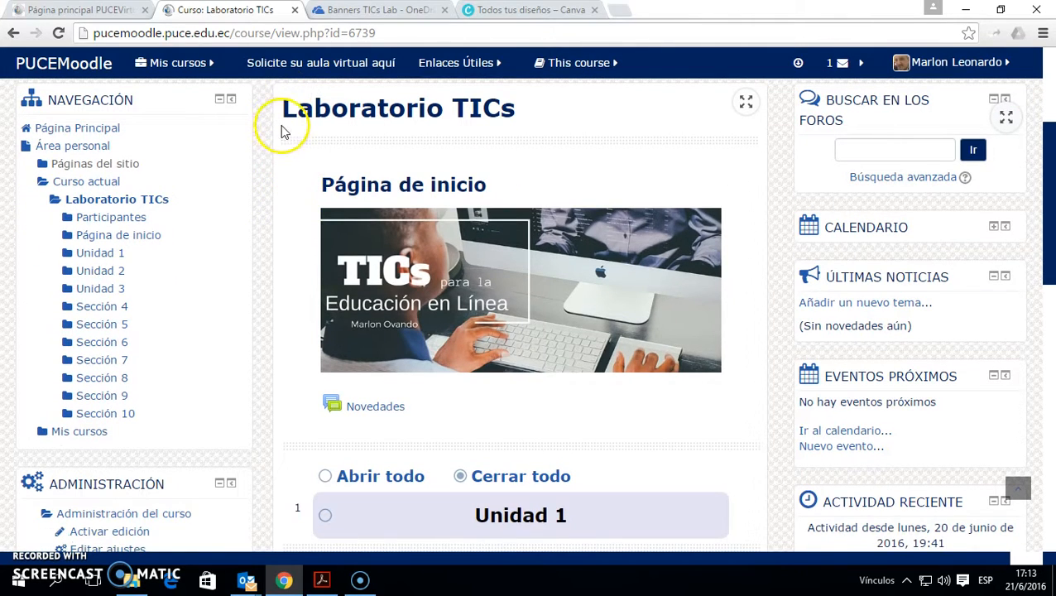
scroll(505, 165, "up", 1)
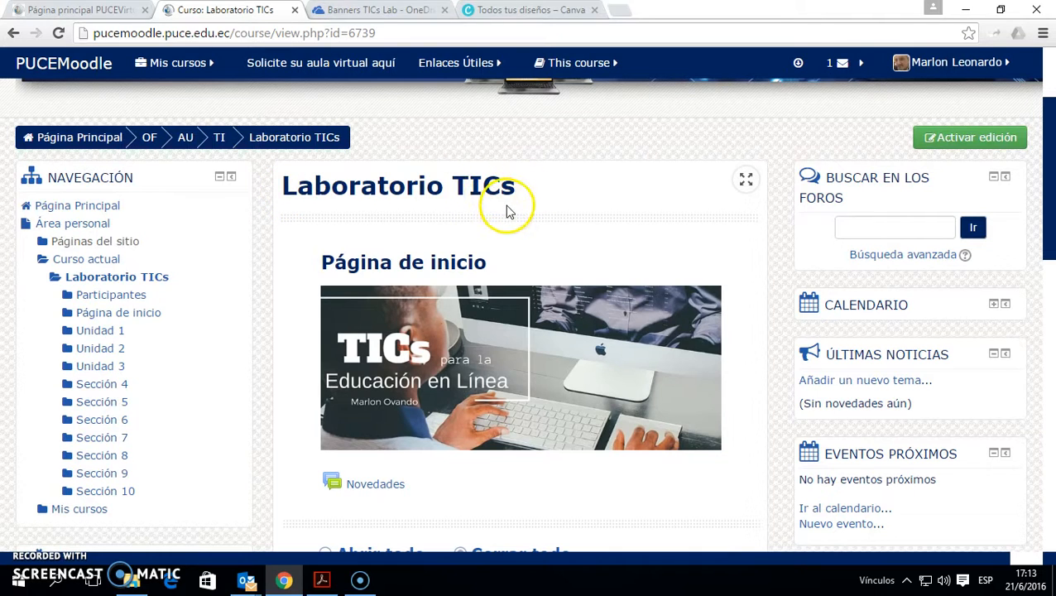
scroll(507, 207, "down", 1)
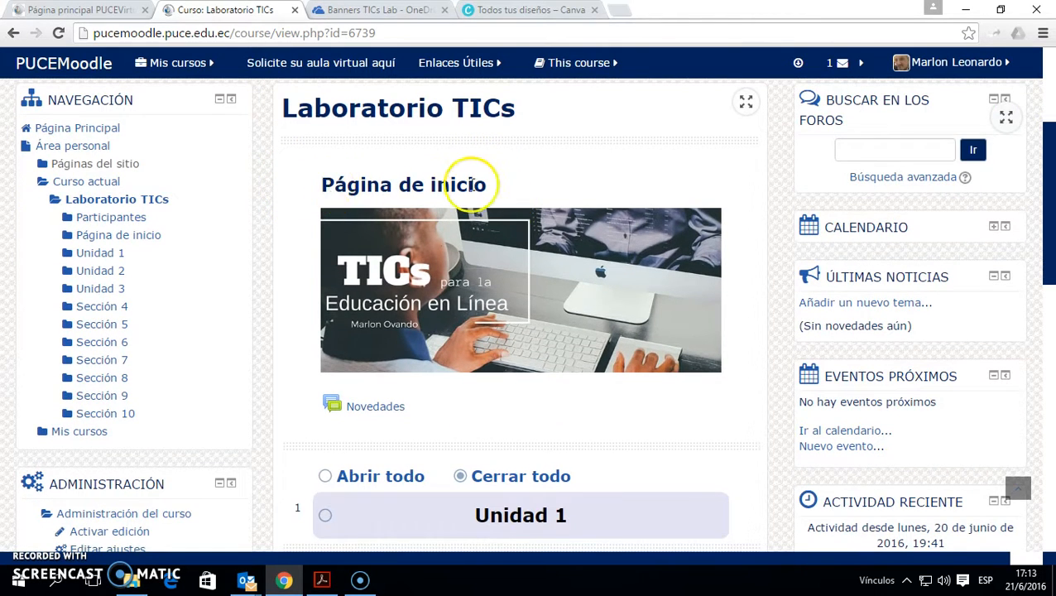
left_click_drag(318, 184, 493, 186)
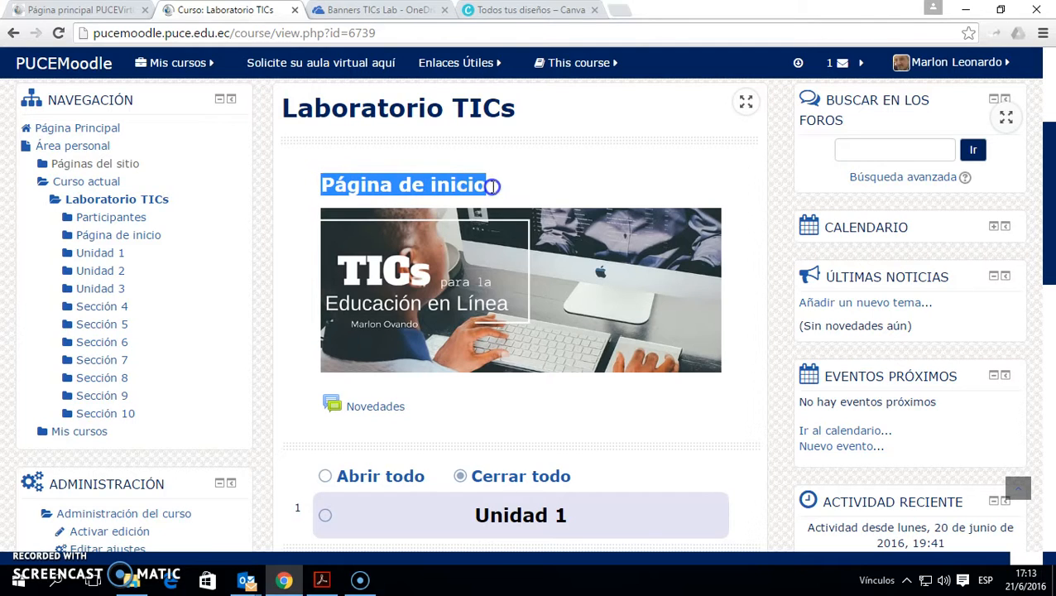
- Expand and collapse the Unidad 1, Unidad 2 and Unidad 3 sections to check their content
scroll(496, 289, "down", 3)
left_click(514, 298)
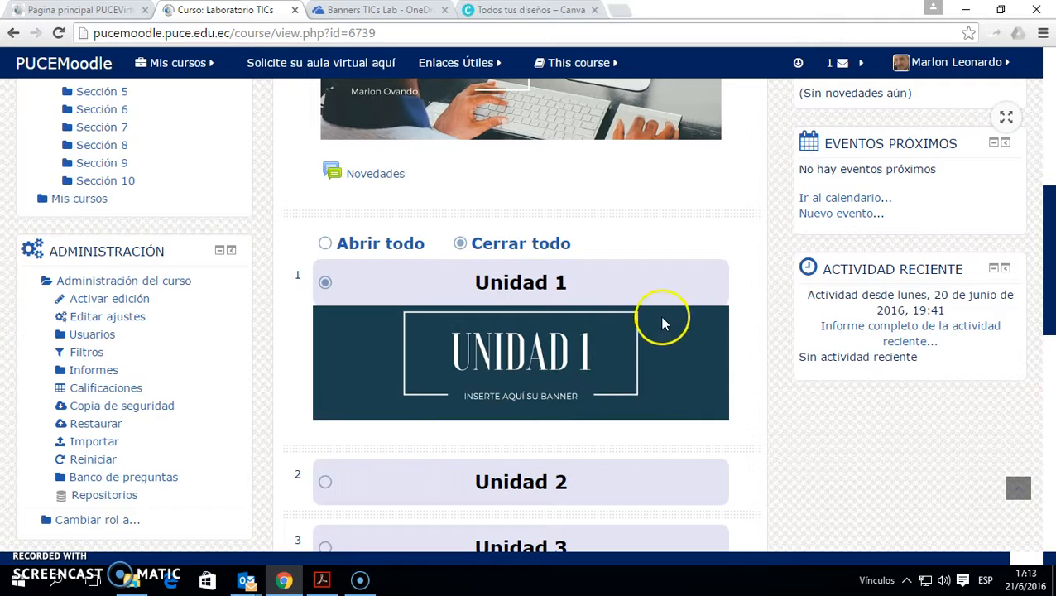
left_click(532, 286)
left_click(540, 349)
left_click(539, 348)
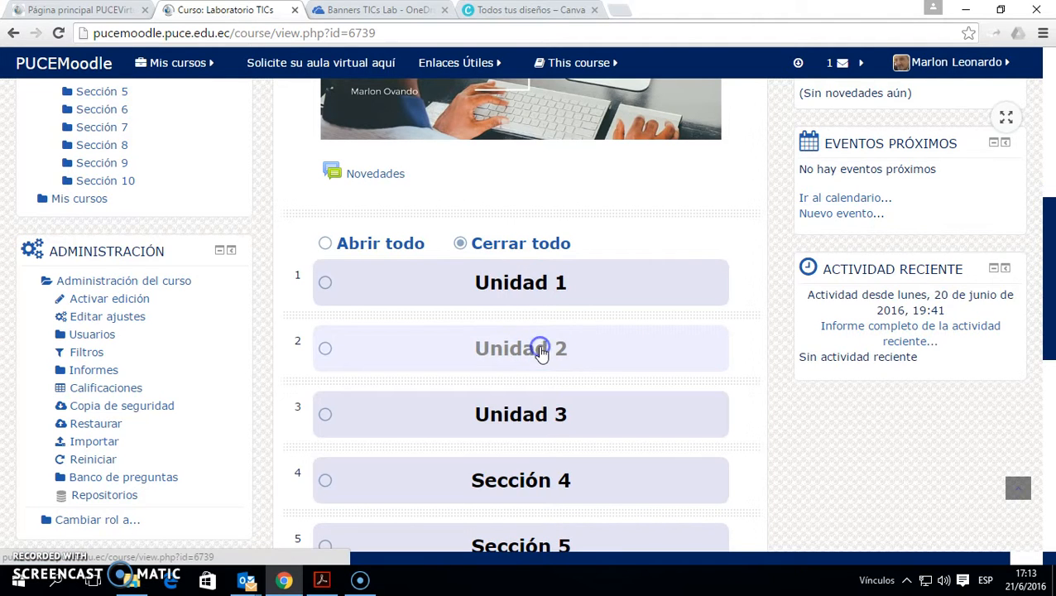
scroll(548, 348, "down", 2)
left_click(546, 267)
left_click(547, 266)
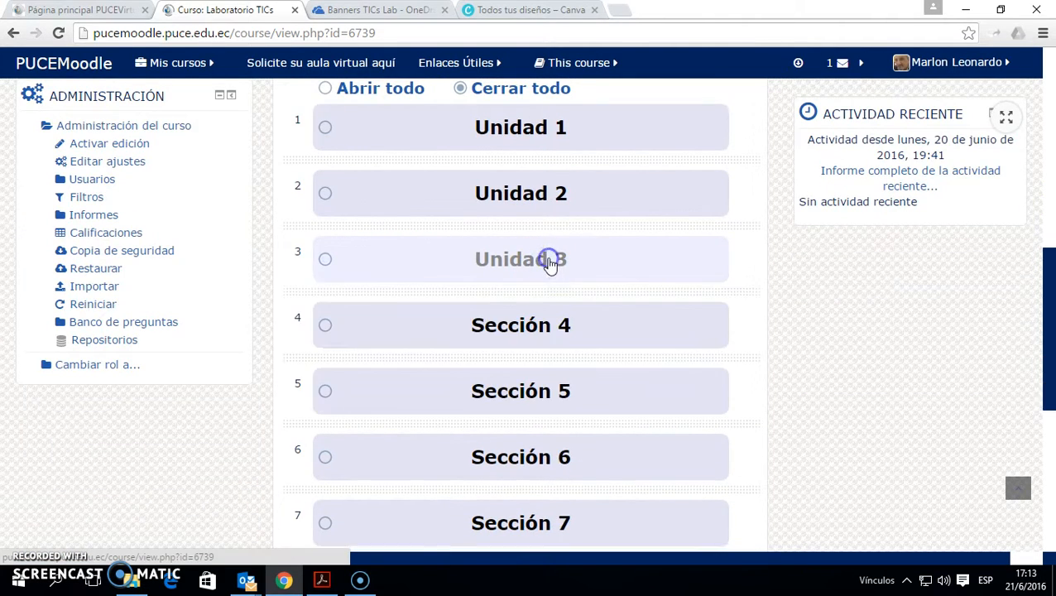
left_click(540, 131)
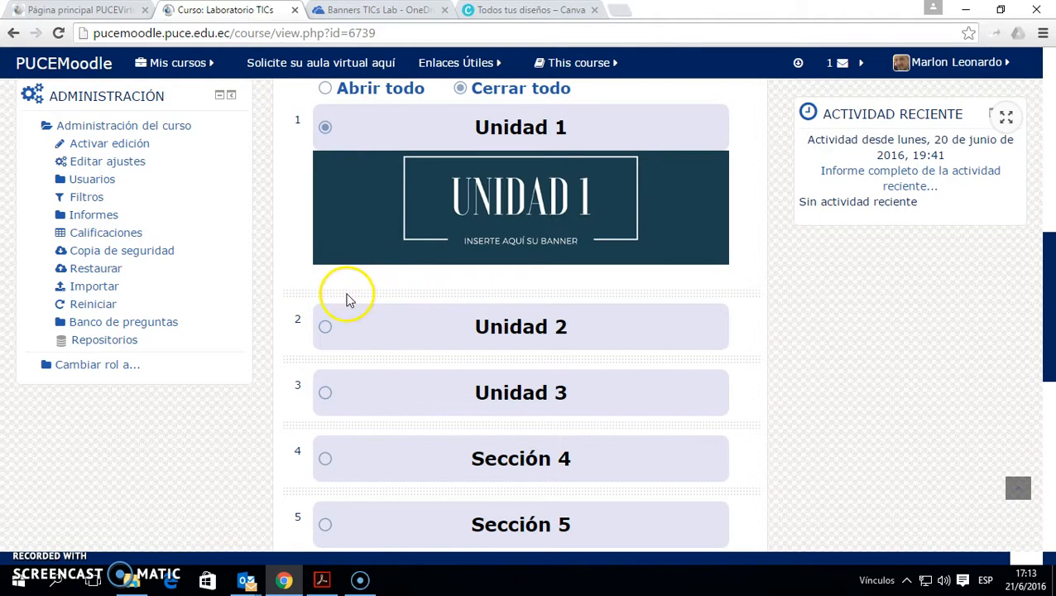
left_click(431, 130)
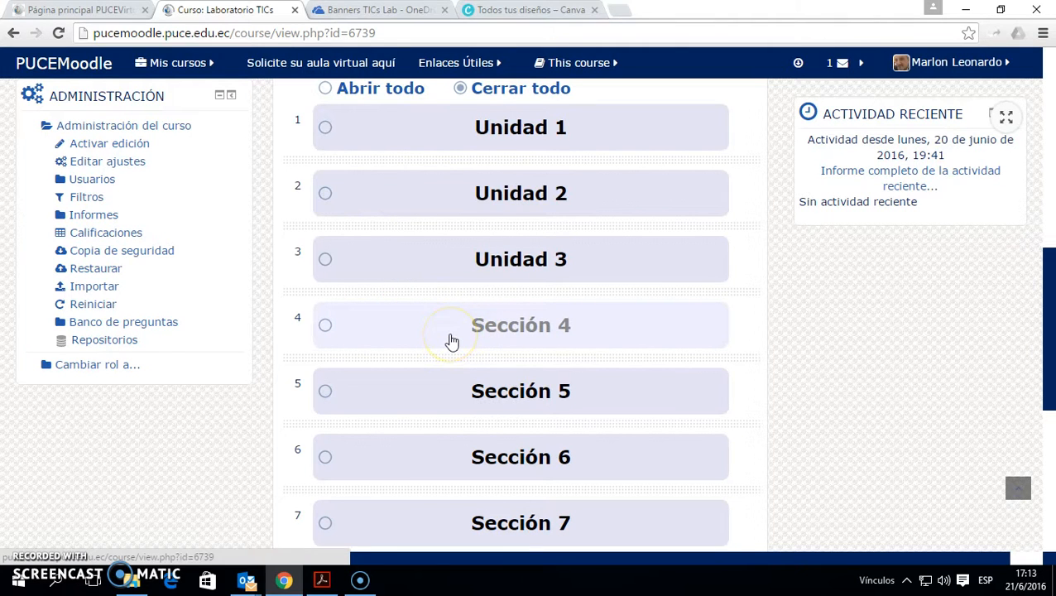
- Review the course's Página de inicio banner, its collapsed sections and the options in the Navegación and Administración blocks
scroll(452, 342, "up", 4)
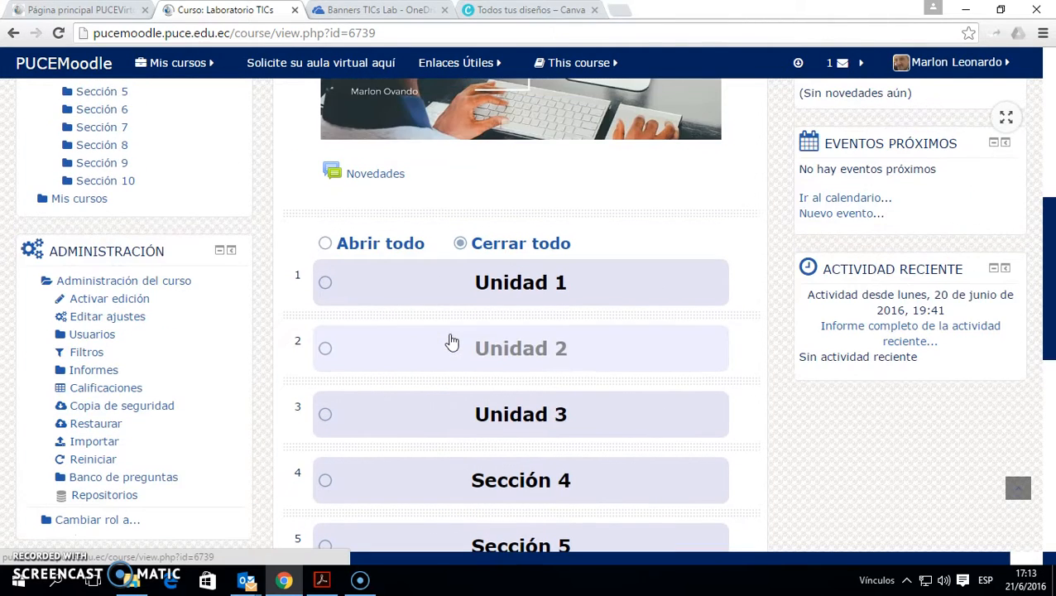
scroll(452, 341, "up", 3)
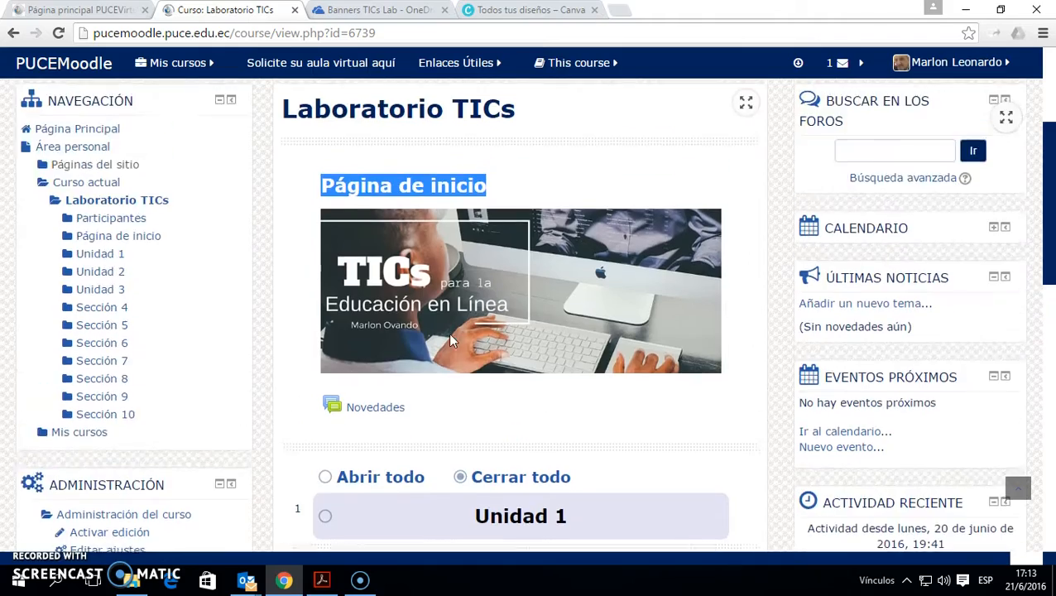
scroll(452, 341, "down", 3)
left_click(456, 335)
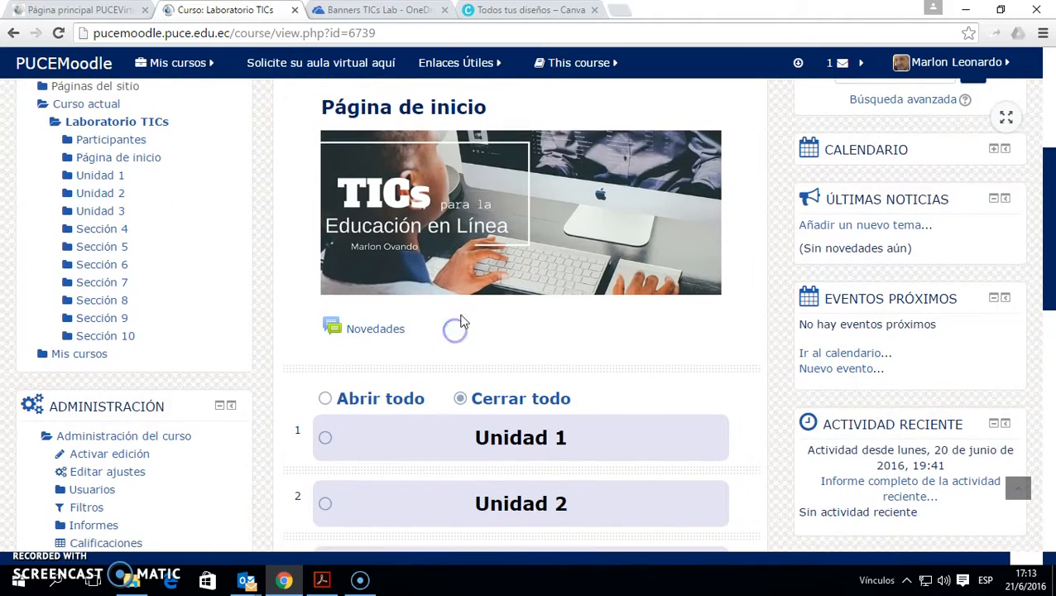
scroll(644, 306, "up", 1)
scroll(644, 306, "up", 1)
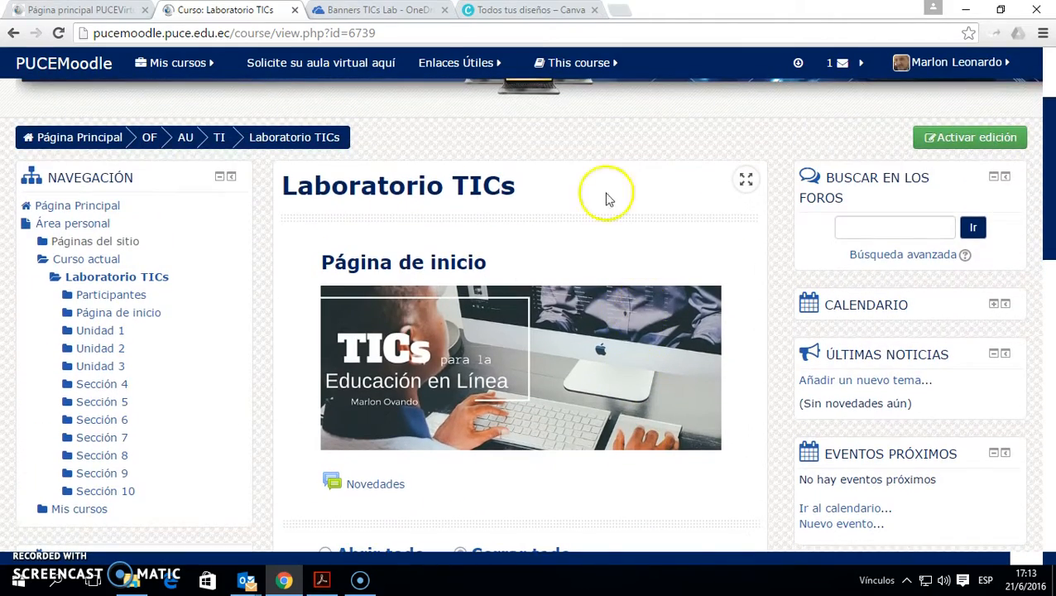
scroll(373, 338, "down", 1)
scroll(259, 339, "down", 2)
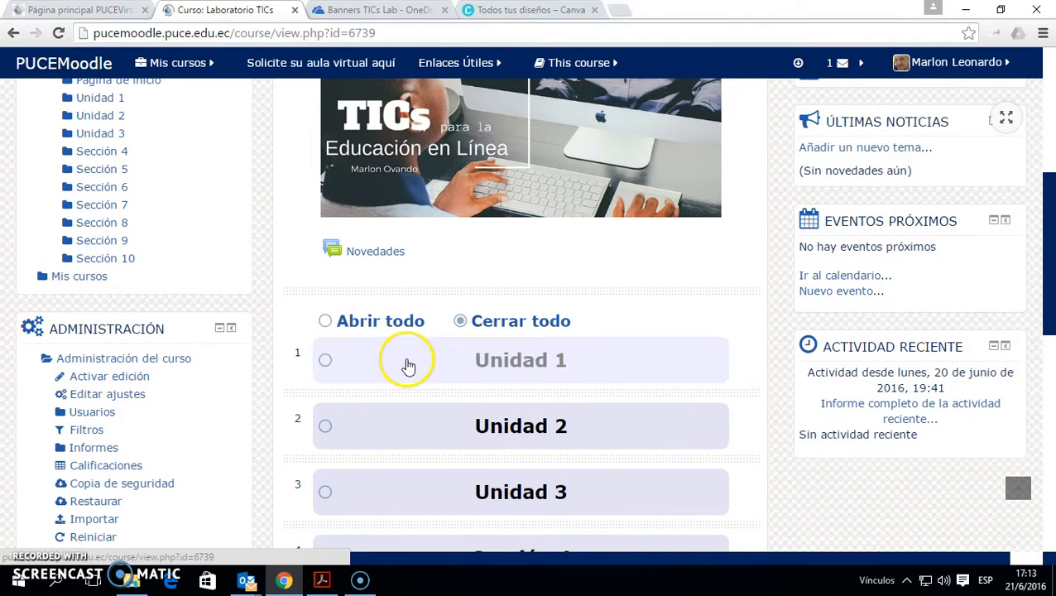
scroll(165, 368, "down", 2)
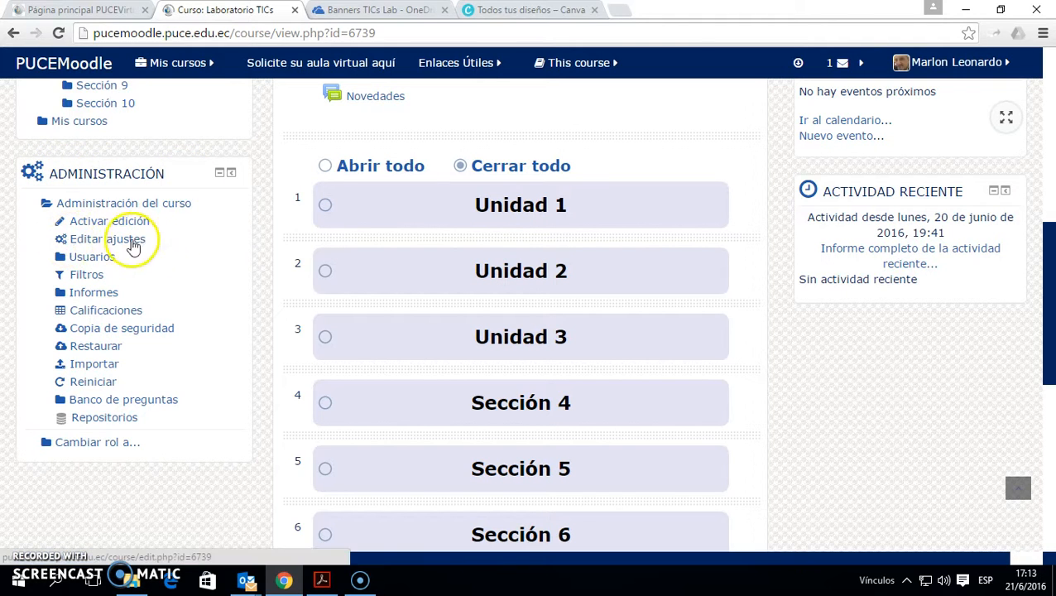
scroll(505, 265, "up", 4)
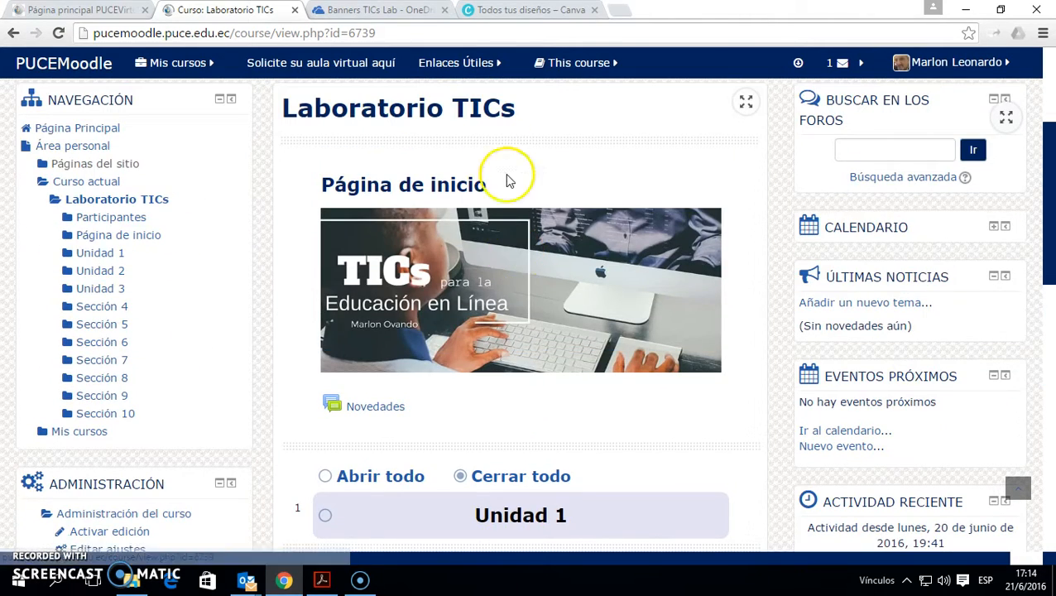
scroll(509, 182, "down", 3)
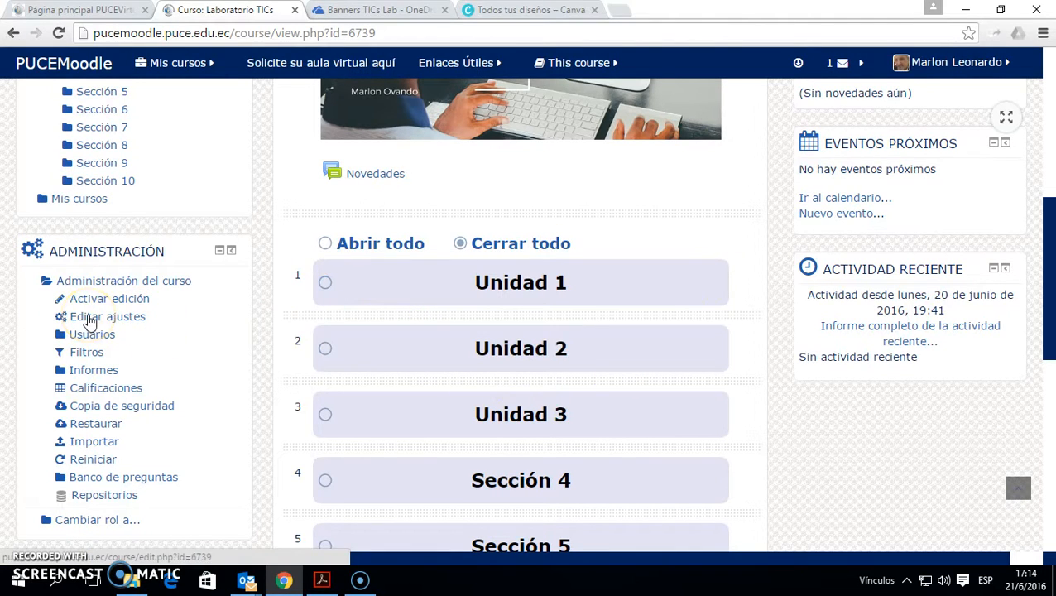
left_click(378, 300)
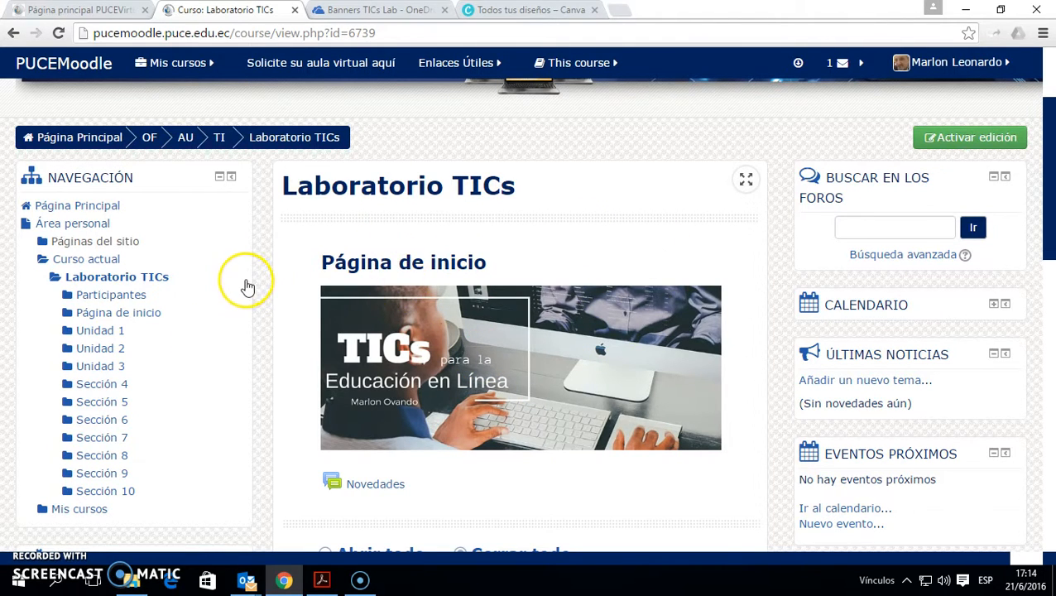
scroll(246, 285, "down", 1)
scroll(246, 285, "up", 1)
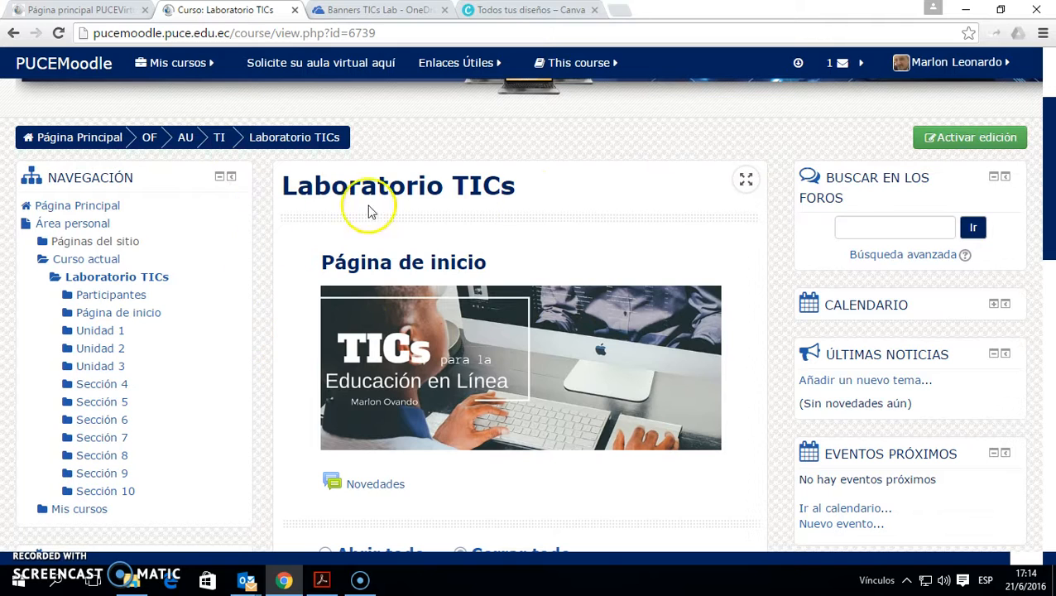
- Dock the Navegación and Administración blocks and check the widened course content
left_click(233, 178)
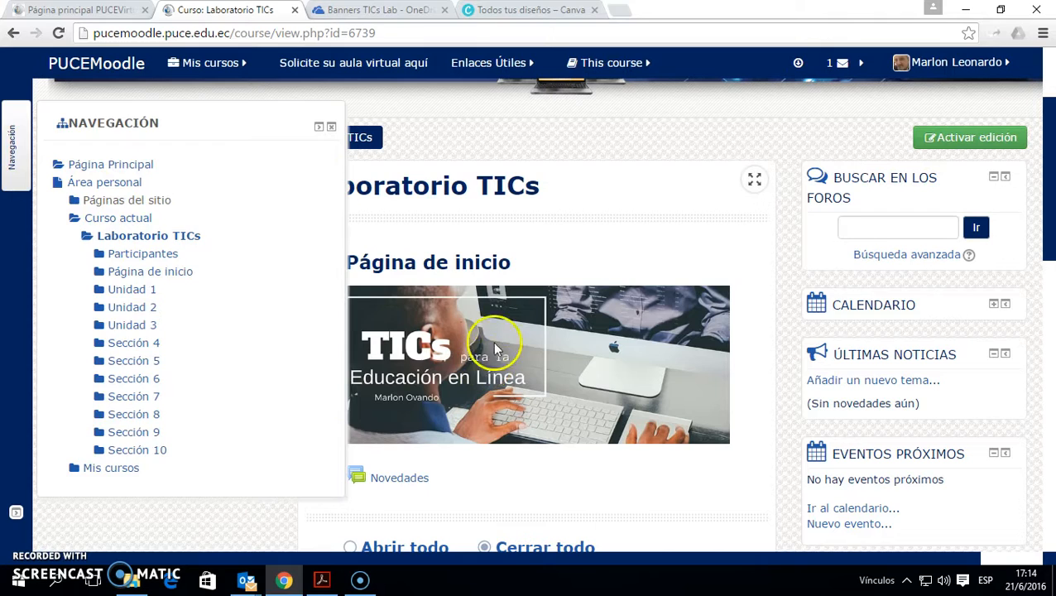
left_click(257, 177)
scroll(267, 283, "down", 9)
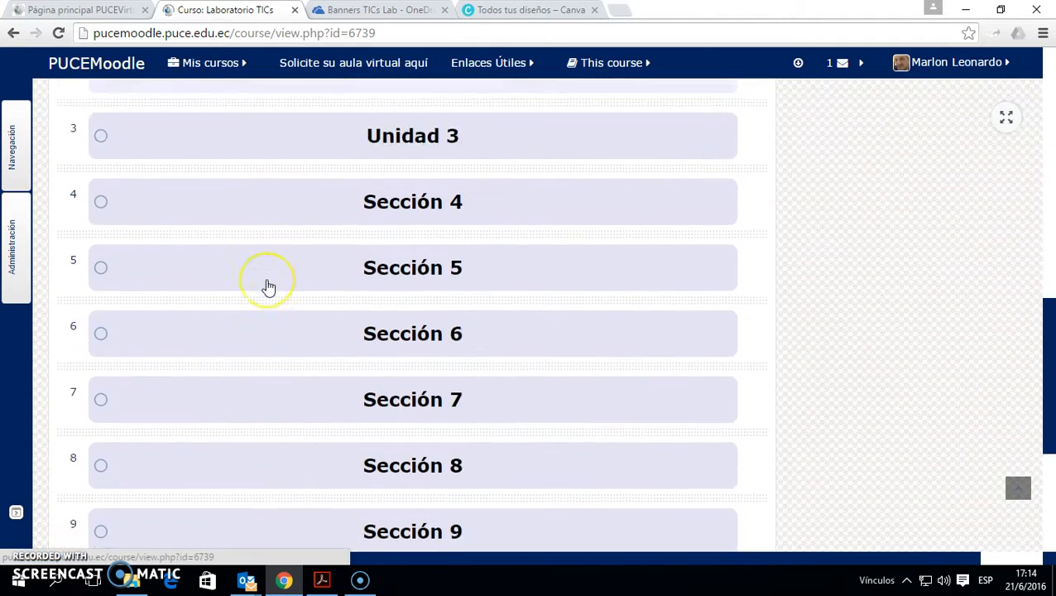
scroll(269, 287, "up", 10)
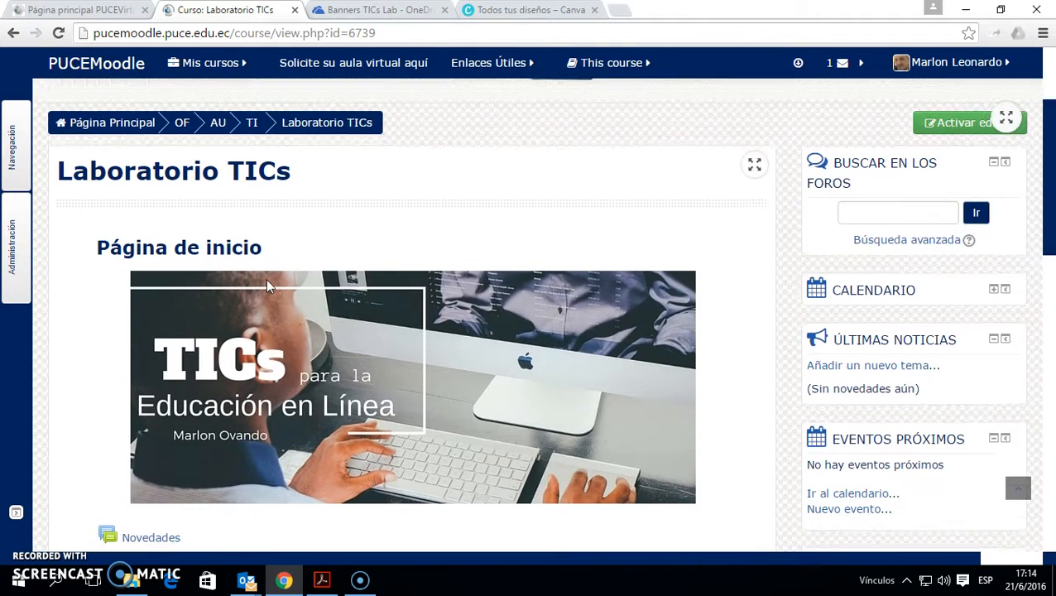
- Open the Laboratorio TICs course settings for editing and review the General section
mouse_move(31, 243)
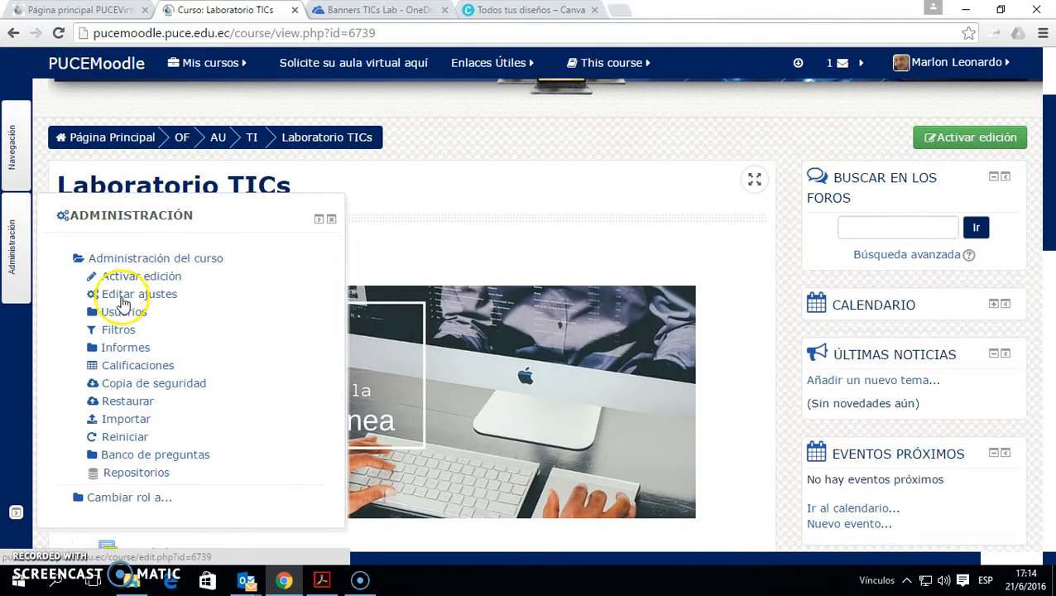
left_click(122, 297)
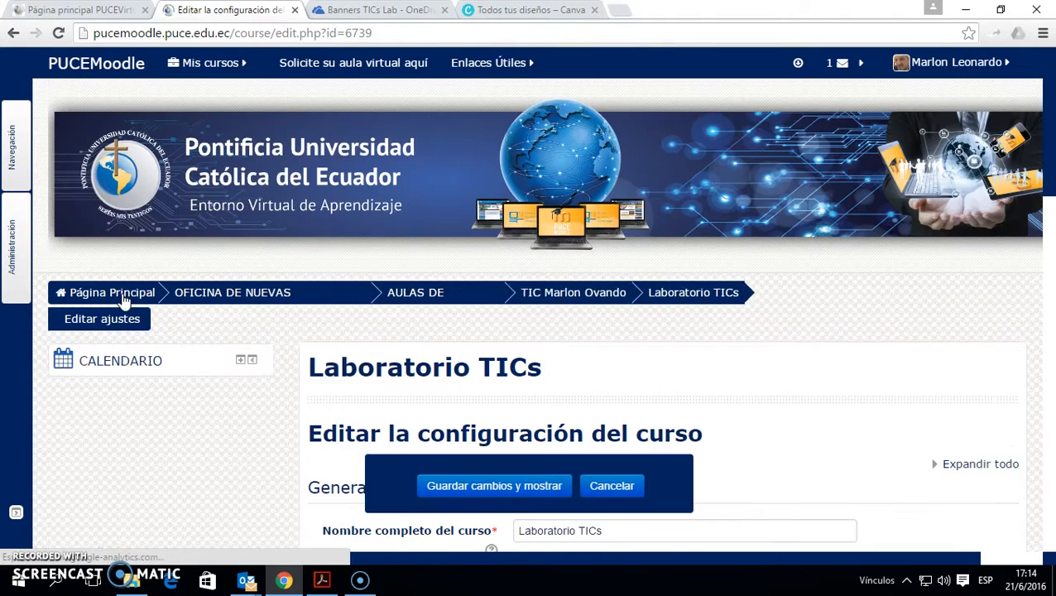
scroll(497, 346, "down", 4)
scroll(497, 348, "down", 1)
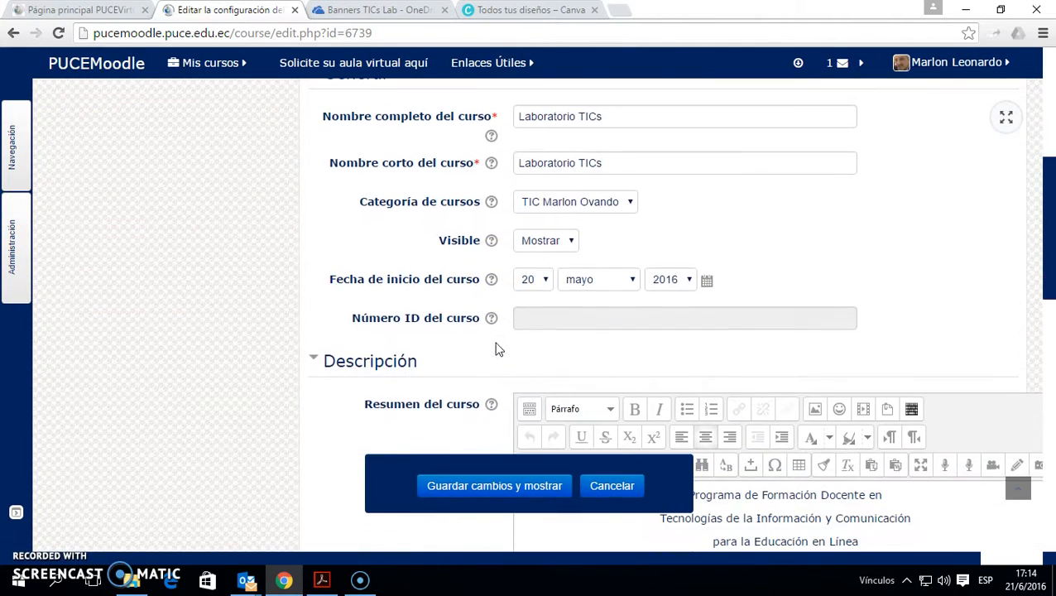
scroll(484, 346, "up", 1)
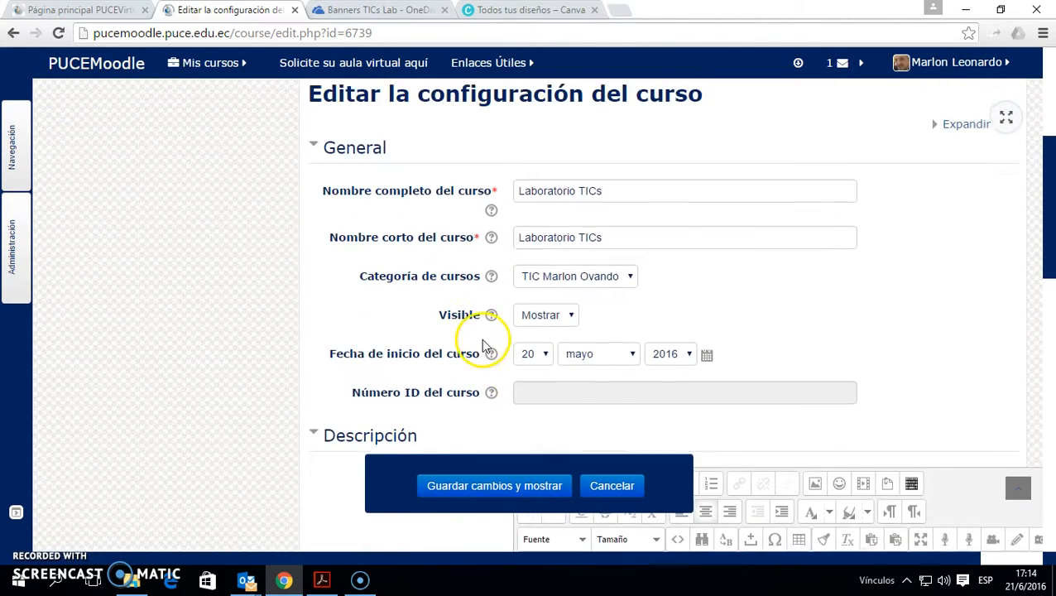
- Collapse the General and Descripción sections and look over the list of course settings sections
left_click(518, 190)
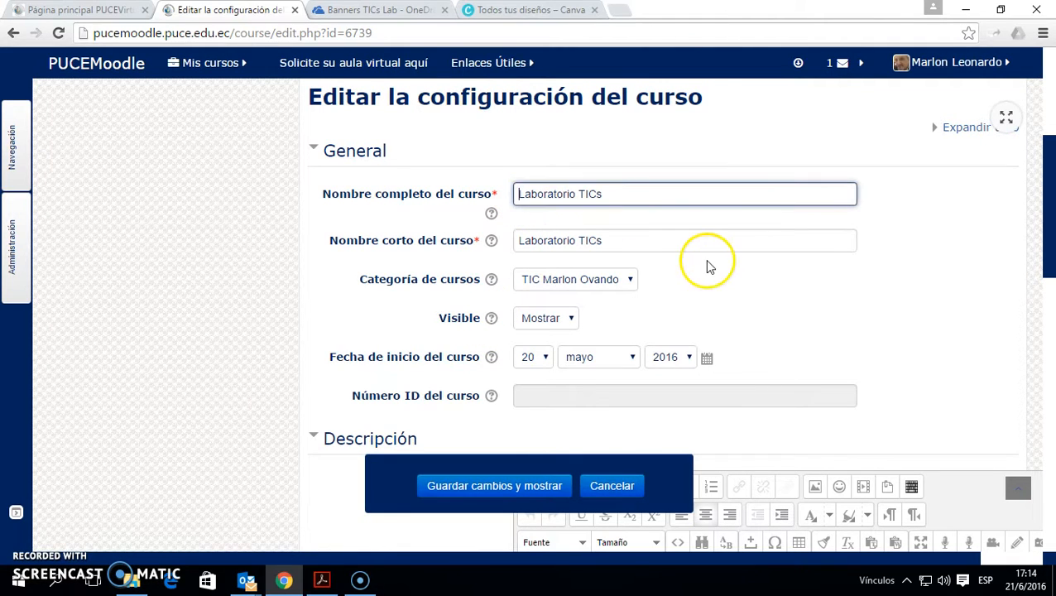
left_click(350, 152)
left_click(358, 205)
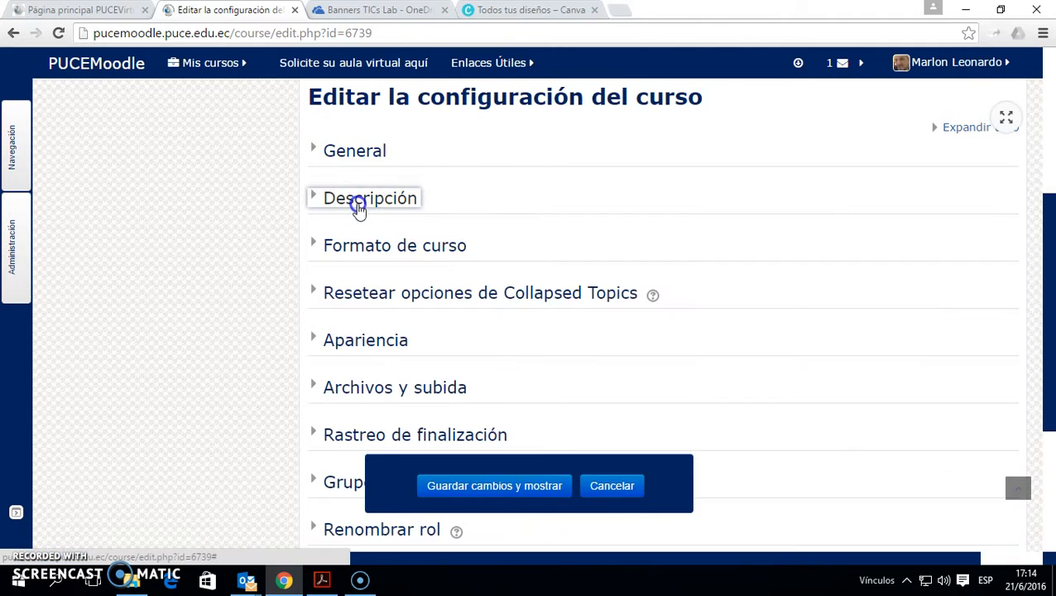
scroll(617, 207, "up", 3)
scroll(617, 207, "down", 3)
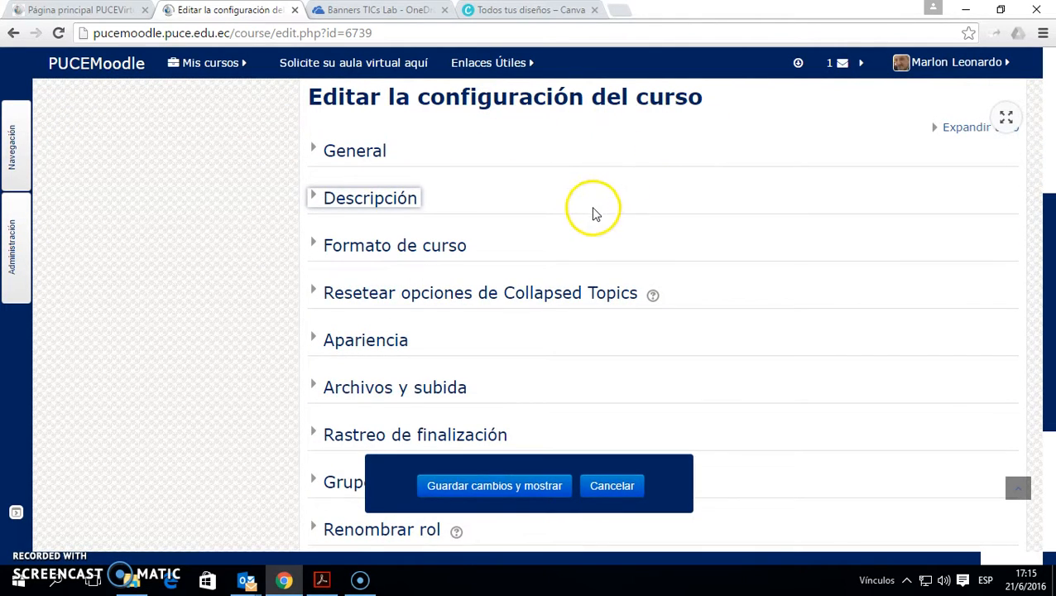
scroll(404, 183, "down", 1)
scroll(382, 249, "down", 2)
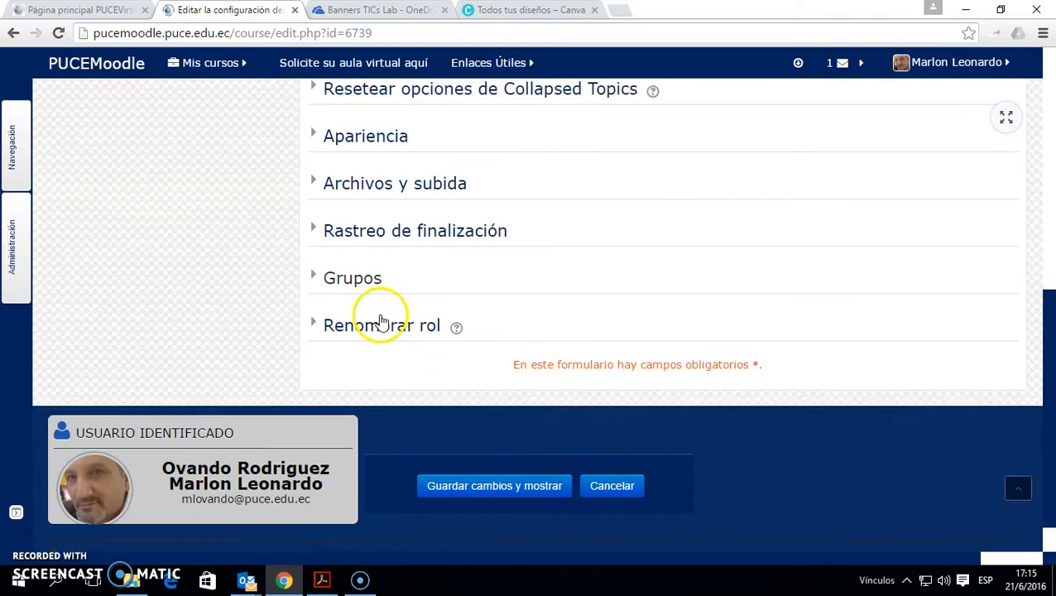
scroll(377, 311, "up", 4)
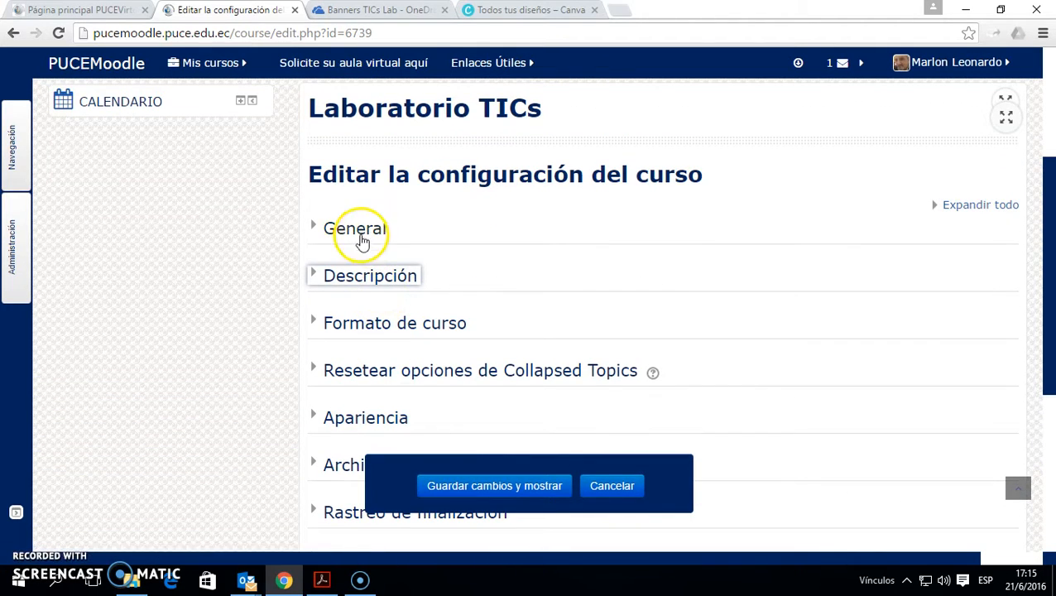
left_click(356, 232)
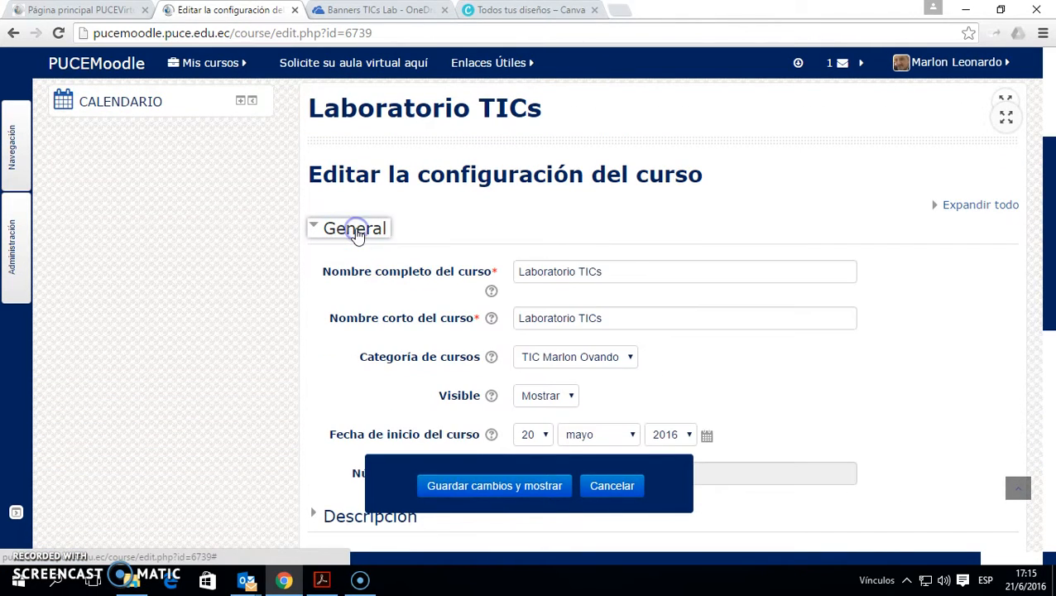
left_click(356, 232)
scroll(481, 234, "down", 1)
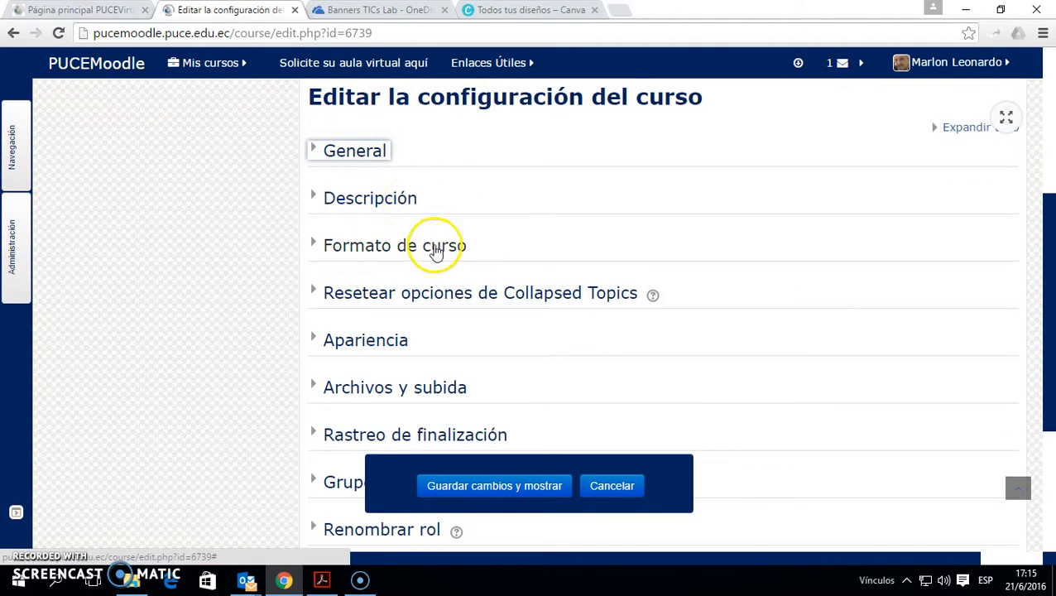
- Set the course's full name to "Laboratorio de Trabajo TICs" and its short name to "TICs Lab", and save the changes
left_click(364, 154)
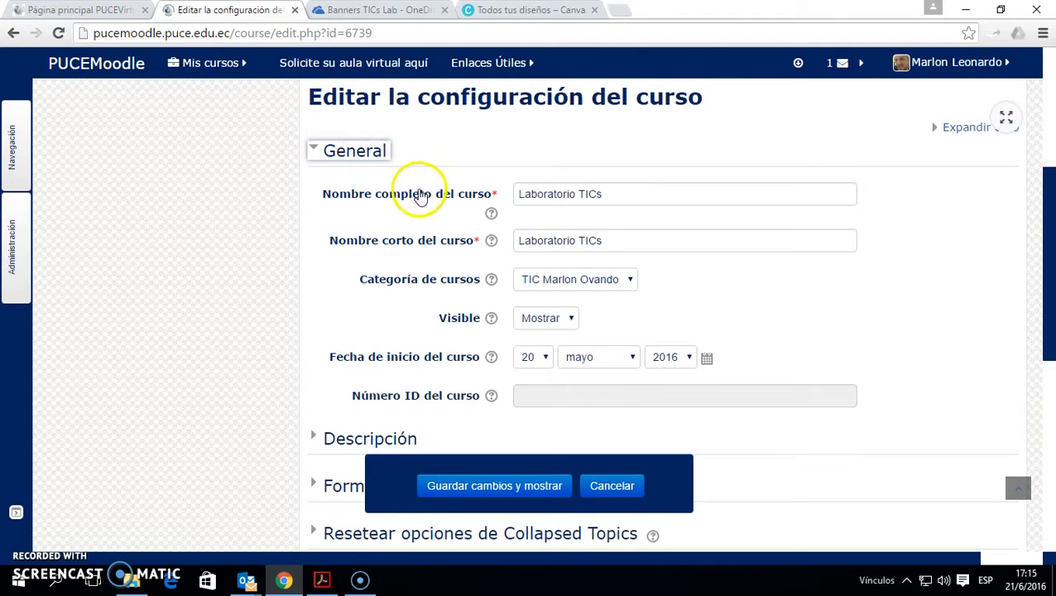
scroll(1050, 235, "down", 1)
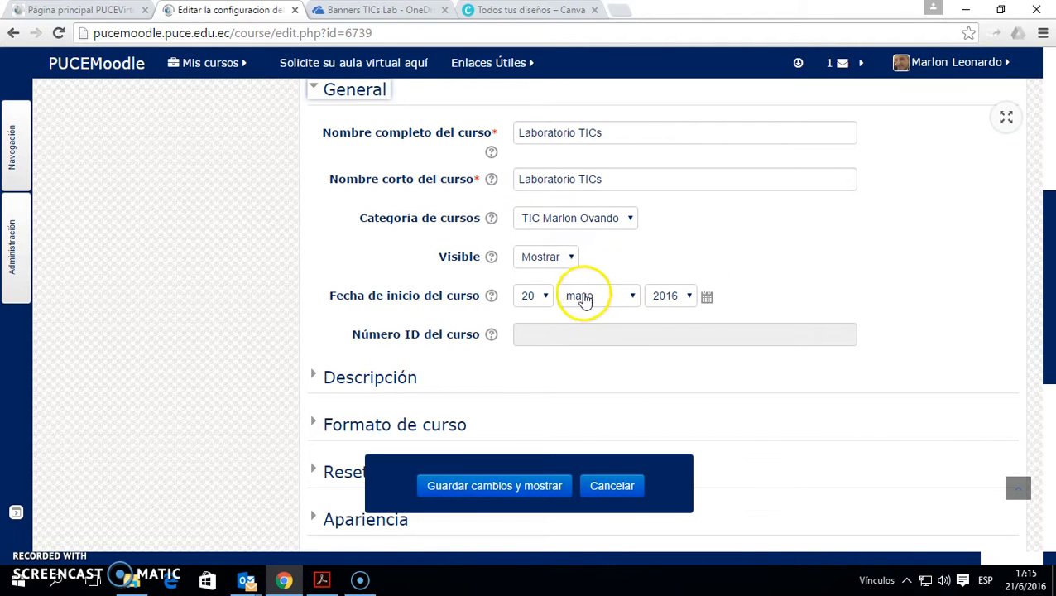
left_click(617, 132)
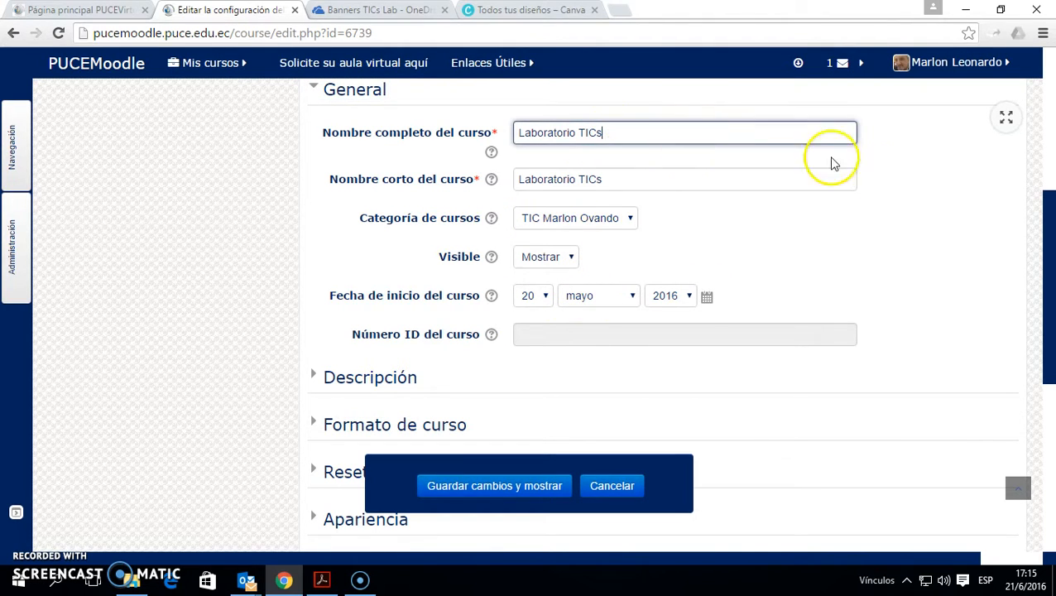
left_click_drag(1054, 253, 1053, 250)
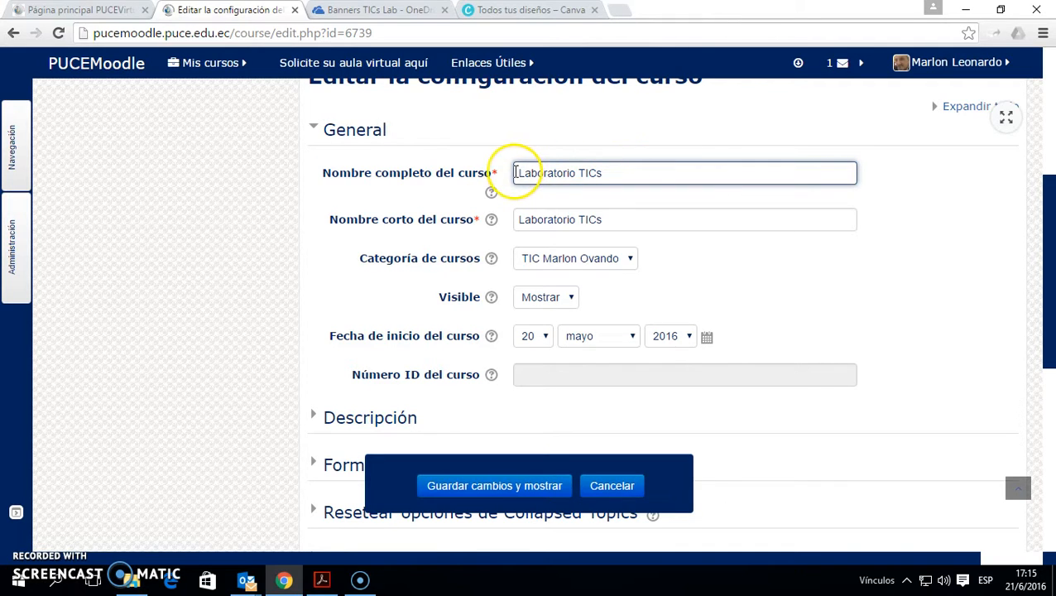
left_click_drag(563, 172, 612, 173)
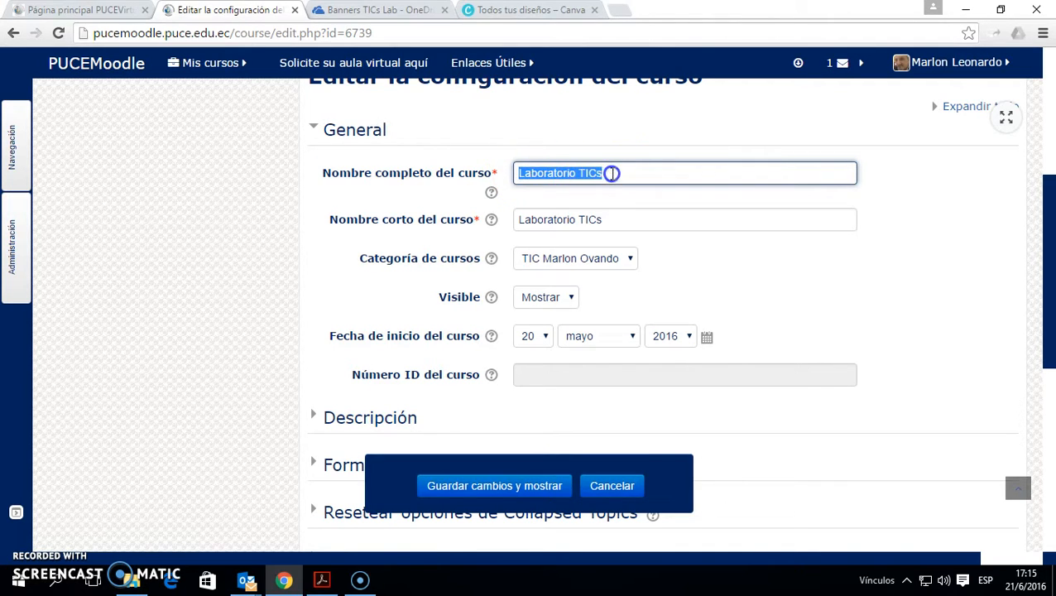
left_click(520, 172)
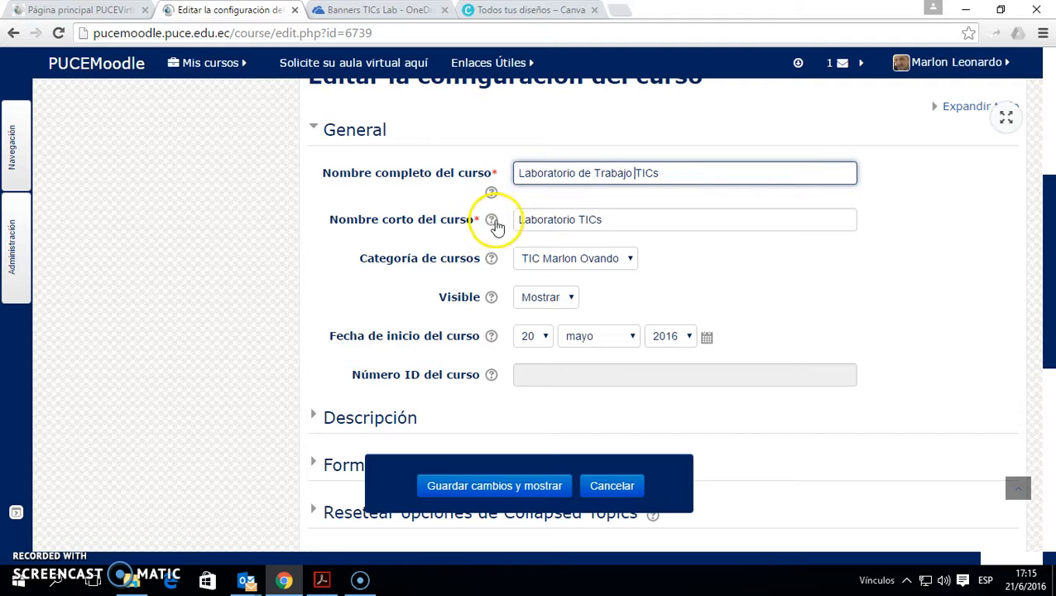
left_click_drag(582, 220, 518, 220)
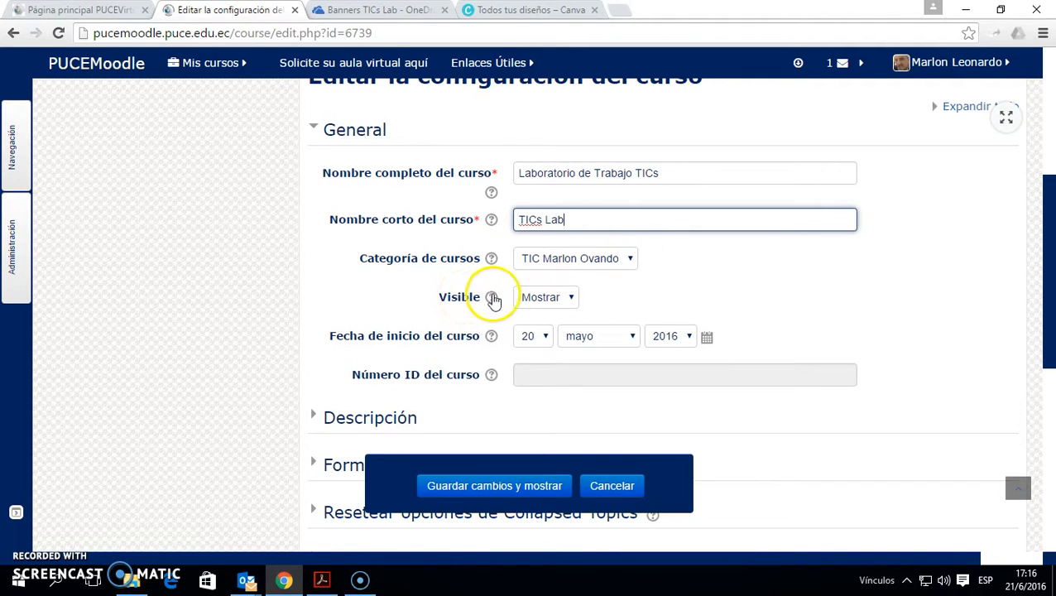
scroll(676, 290, "up", 1)
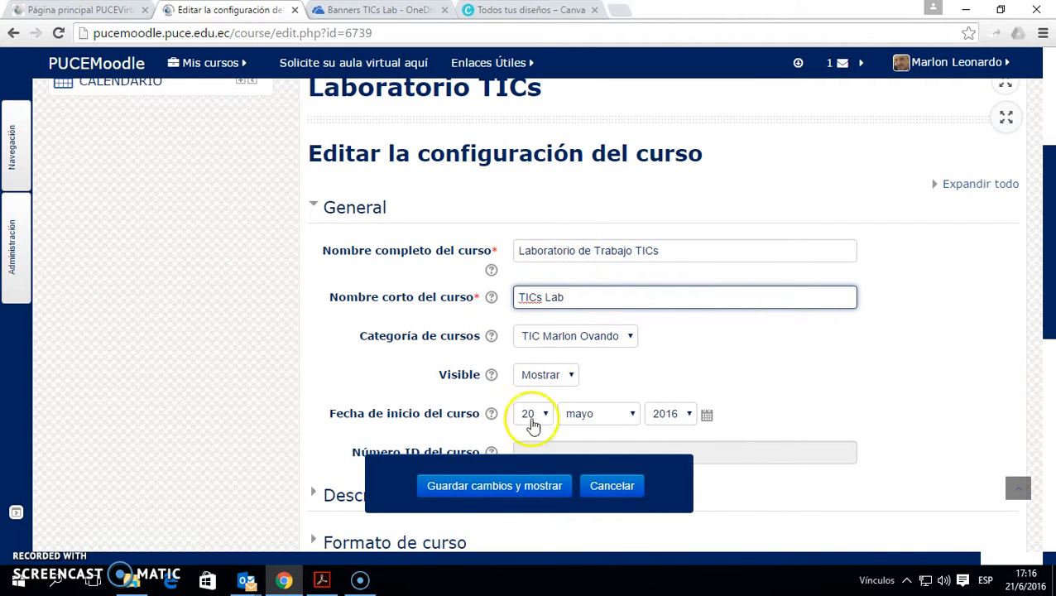
left_click(522, 489)
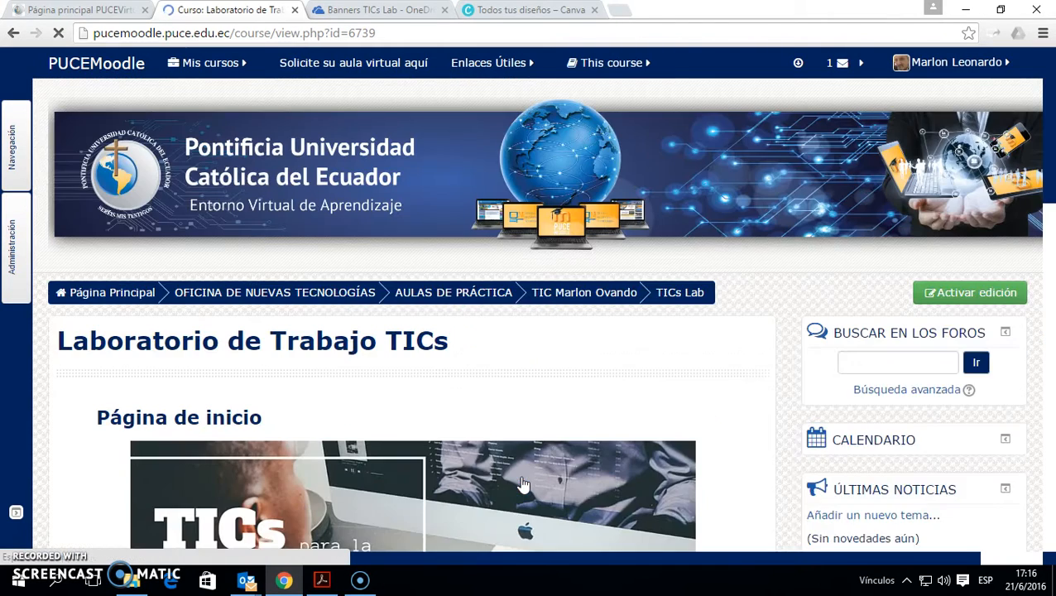
- Check the course title and breadcrumb on the course page
scroll(517, 352, "down", 2)
scroll(517, 352, "down", 1)
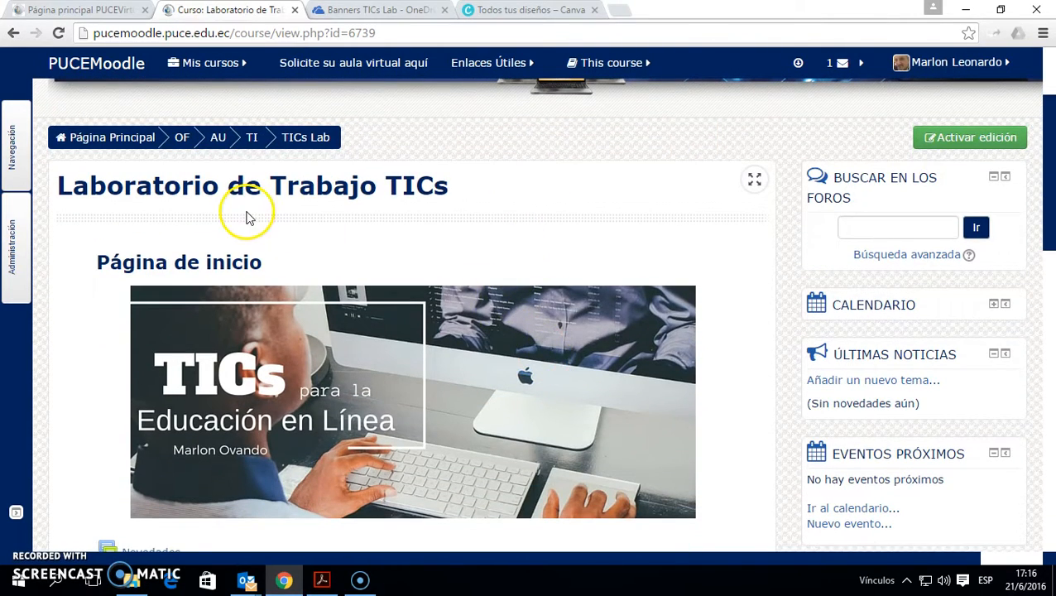
left_click_drag(60, 184, 463, 189)
left_click(217, 189)
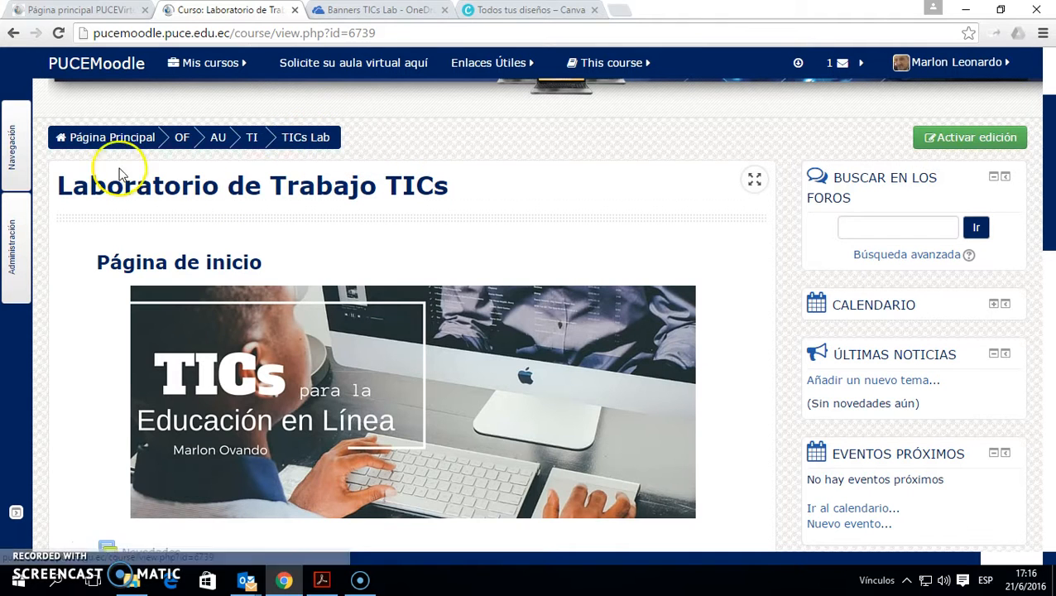
scroll(375, 280, "down", 1)
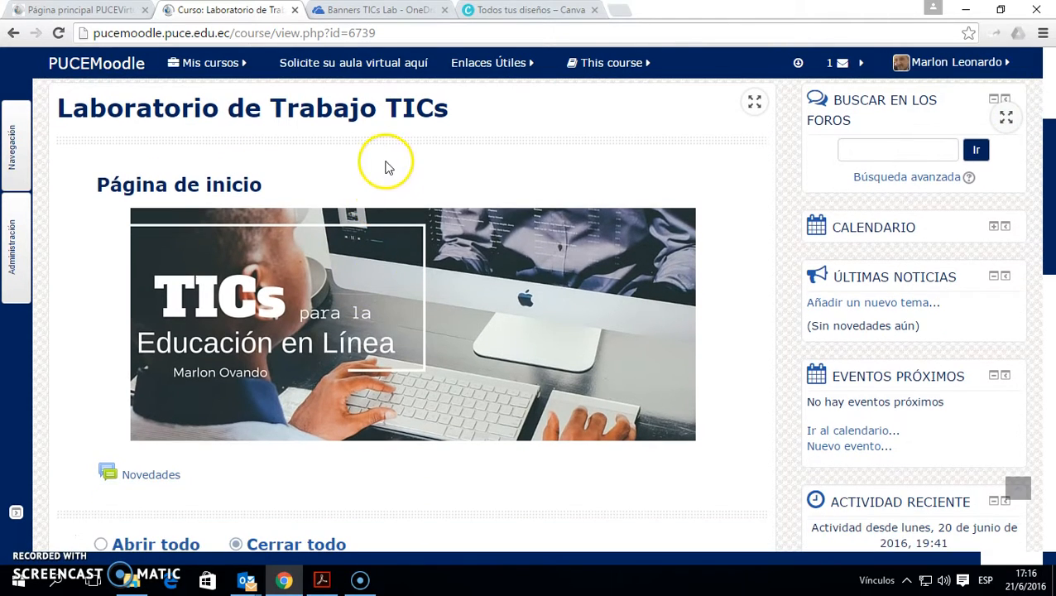
- Reopen the course settings and change the full name to "Laboratorio TICs"
left_click(25, 242)
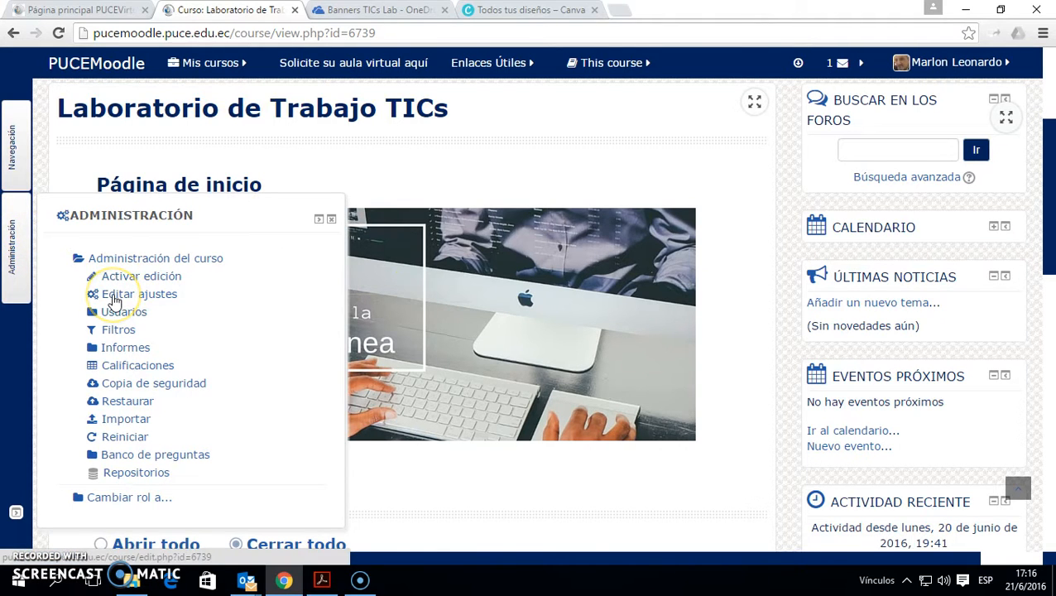
left_click(113, 298)
scroll(412, 314, "down", 4)
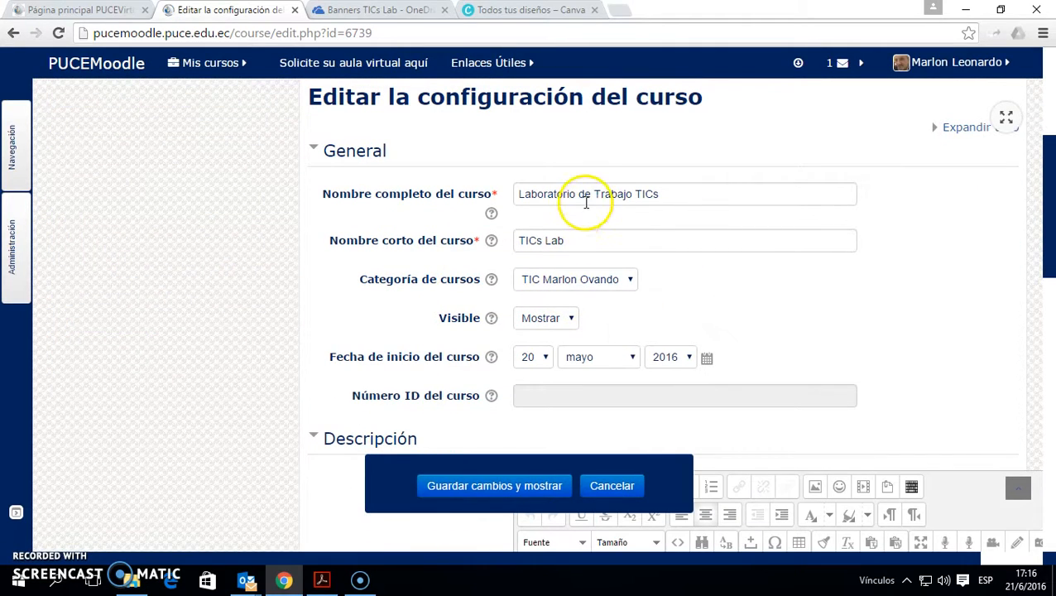
left_click_drag(580, 195, 615, 194)
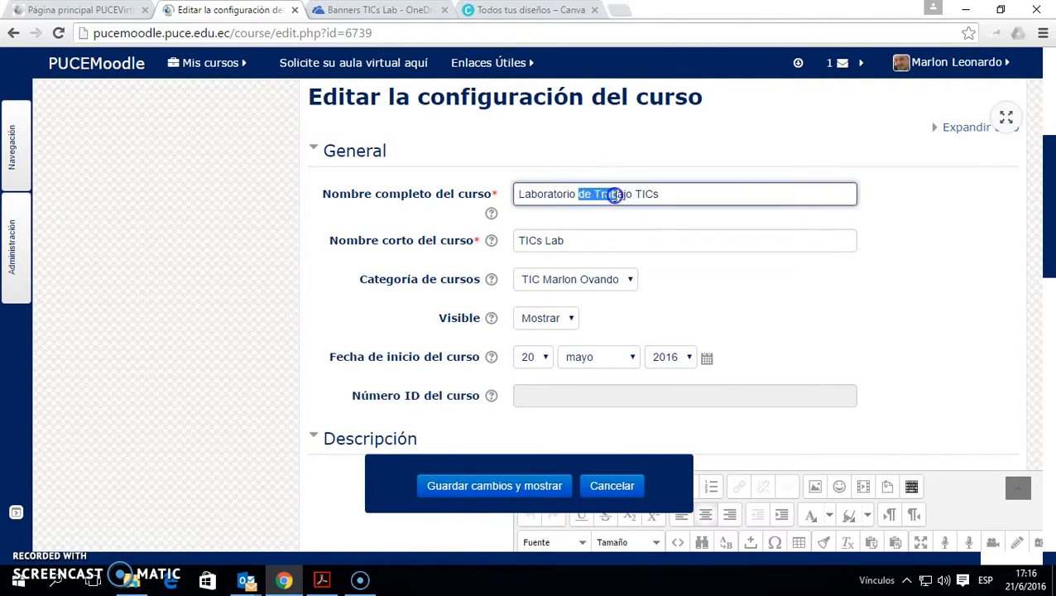
key("BackSpace")
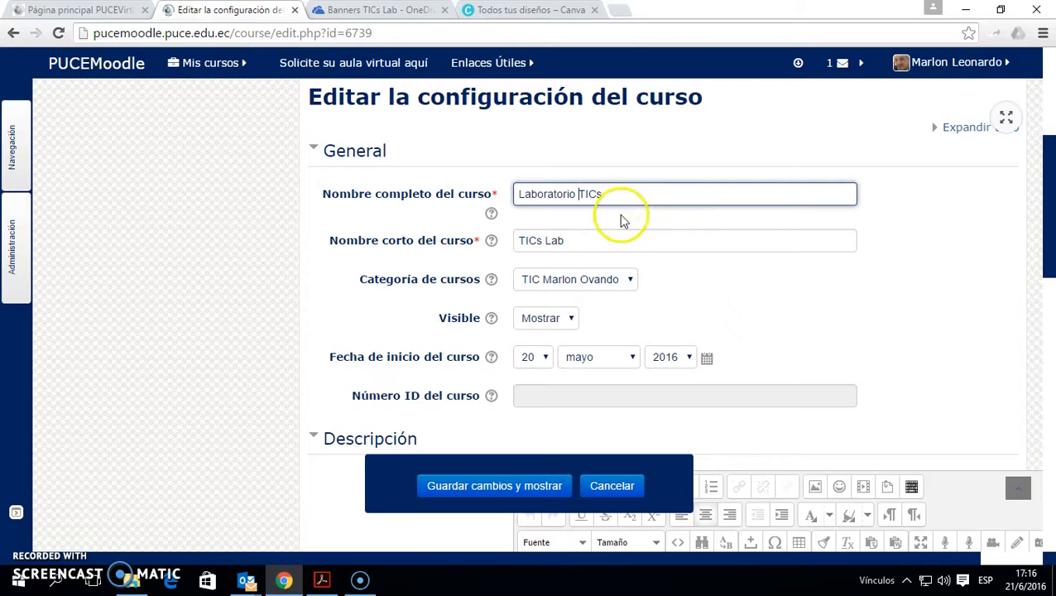
- Examine the short name, the course category and the Visible options in the General section
left_click(591, 239)
left_click_drag(520, 240, 587, 240)
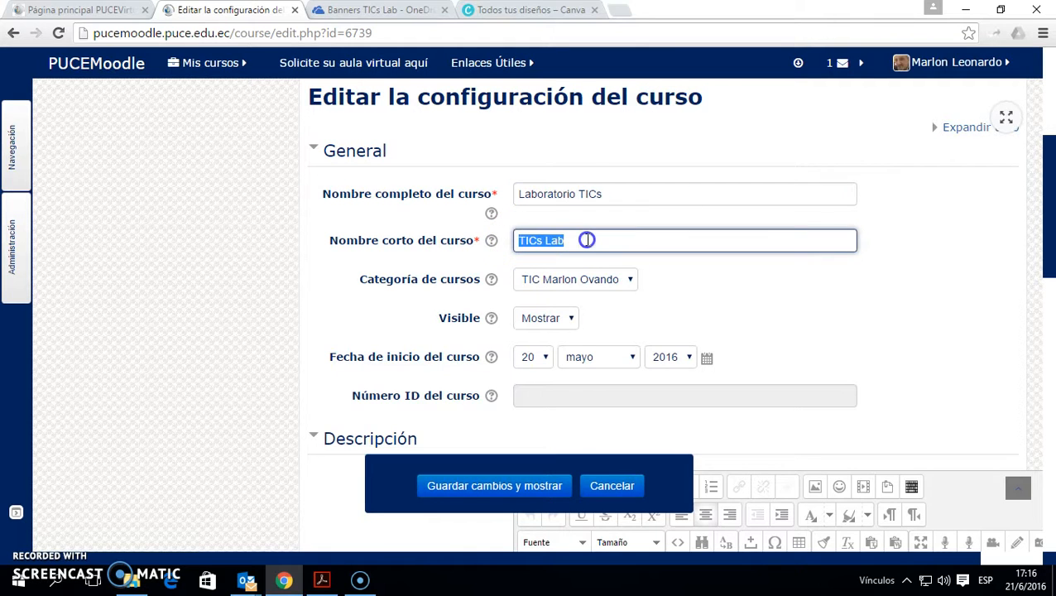
scroll(488, 323, "down", 1)
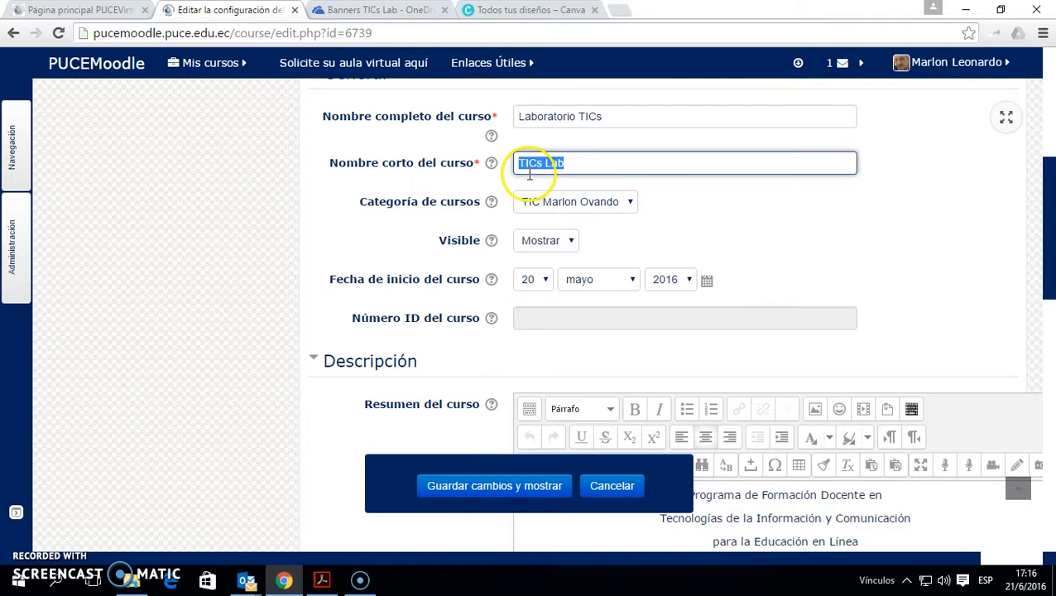
left_click(654, 200)
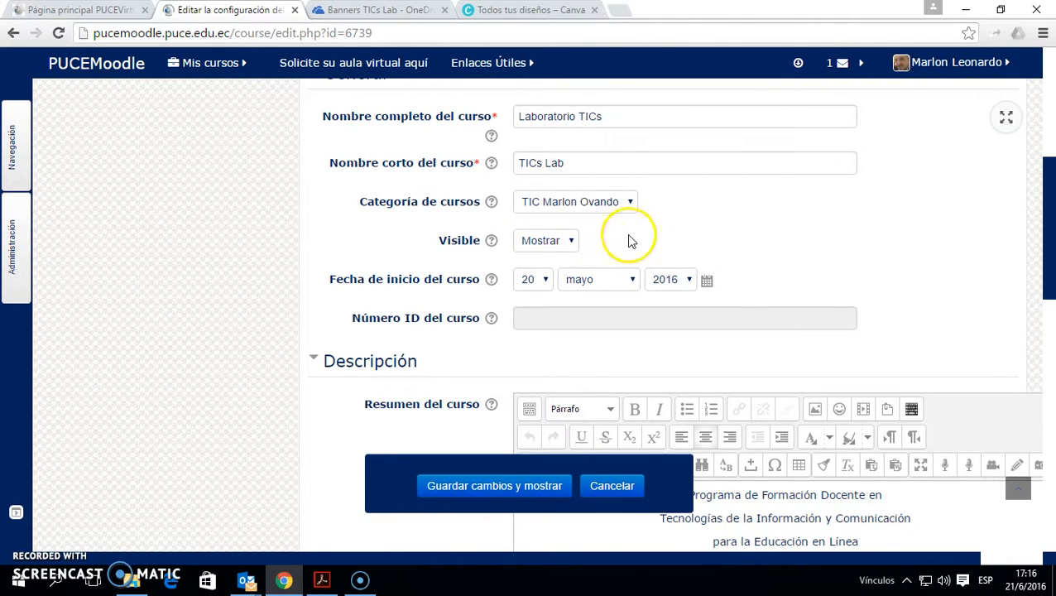
scroll(520, 286, "up", 1)
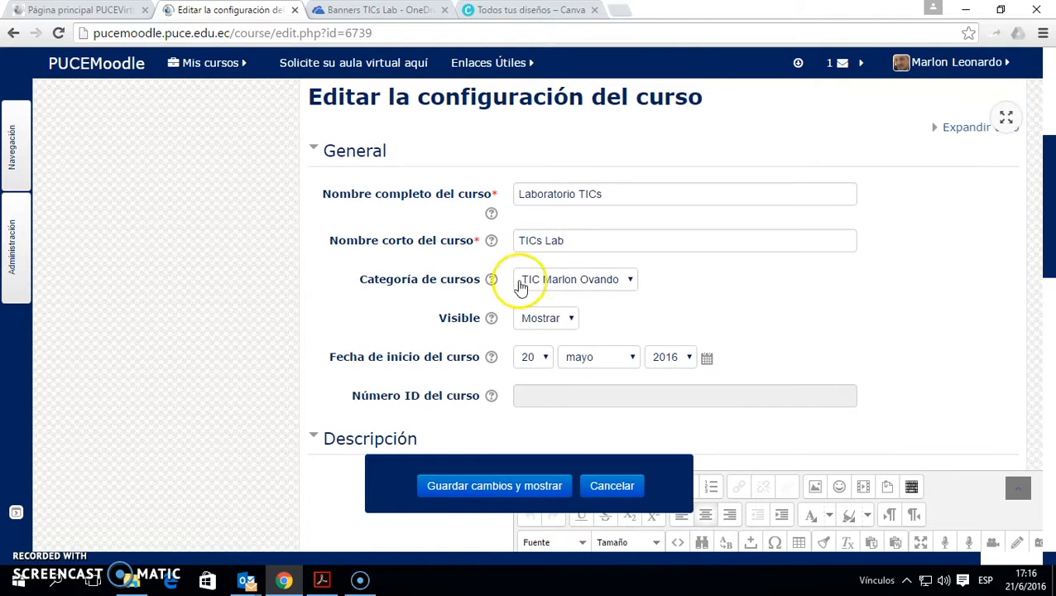
left_click(572, 321)
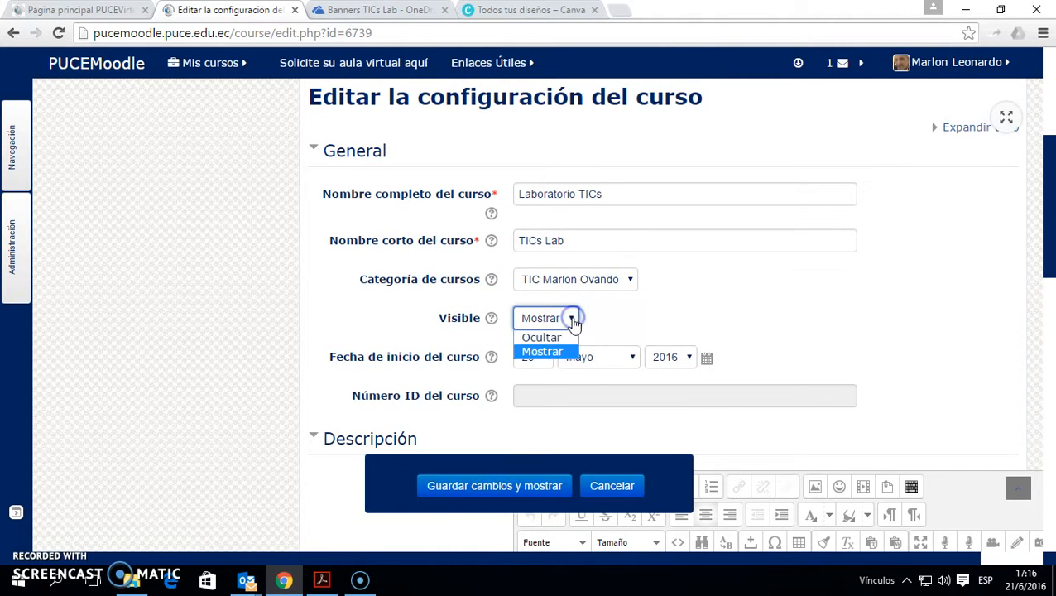
left_click(573, 321)
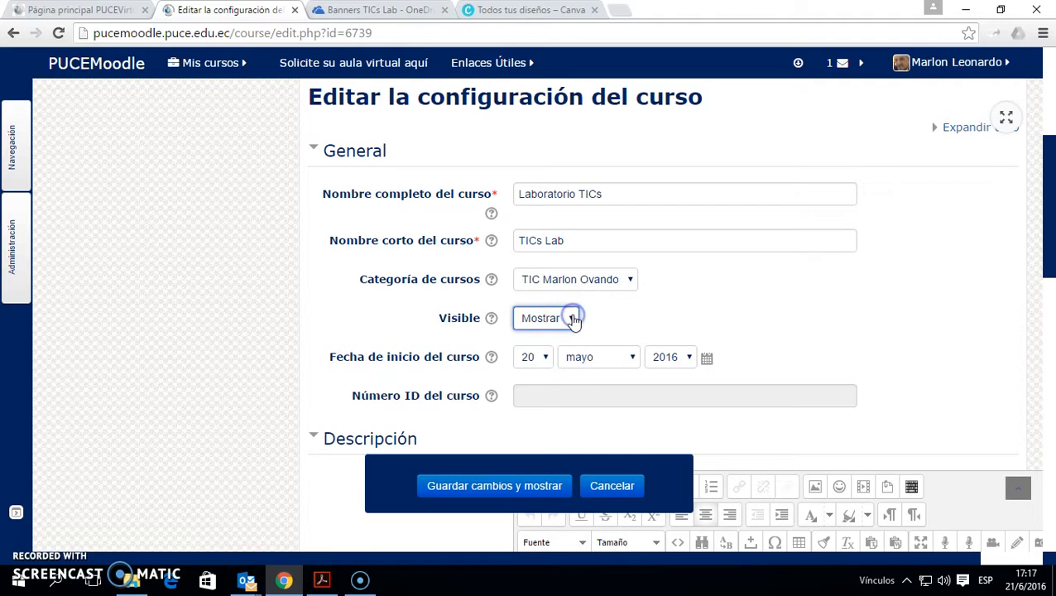
- Compare the Visible setting with the shown and hidden courses under Mis cursos, and review the course start date
left_click(189, 69)
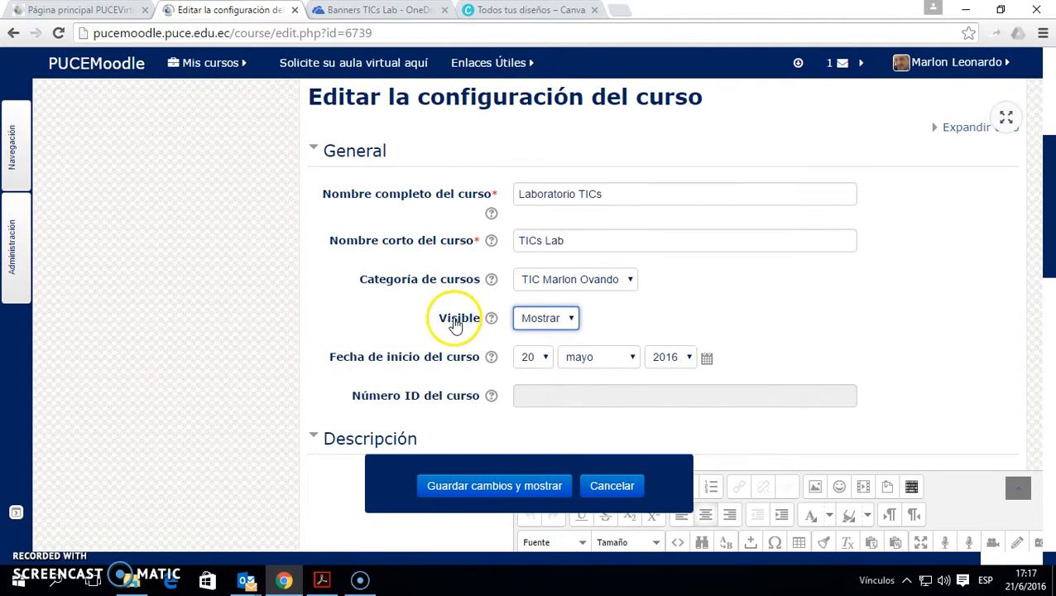
left_click(573, 322)
left_click(642, 306)
mouse_move(239, 63)
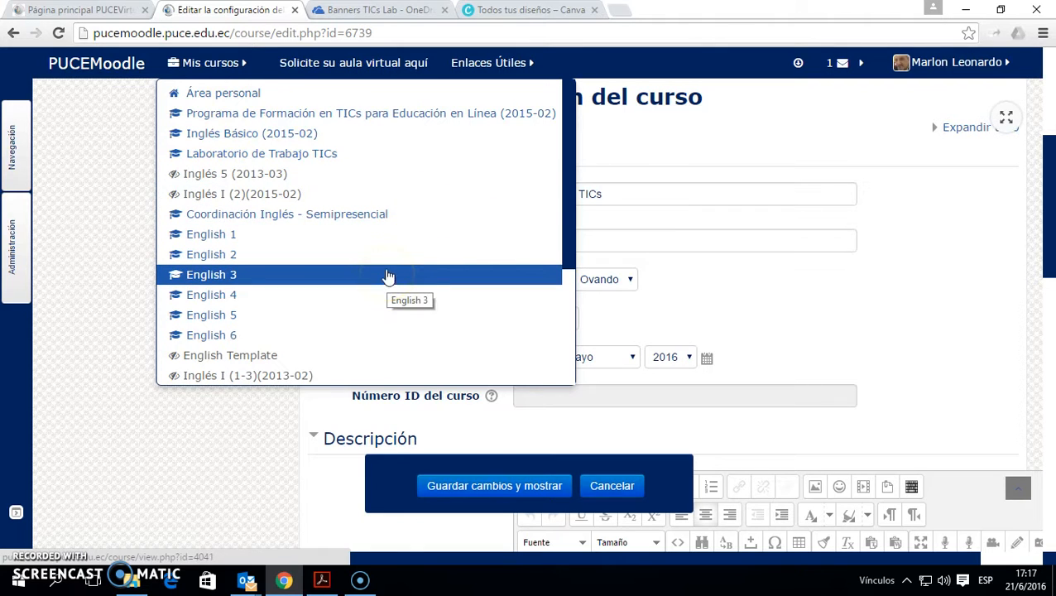
scroll(662, 285, "down", 2)
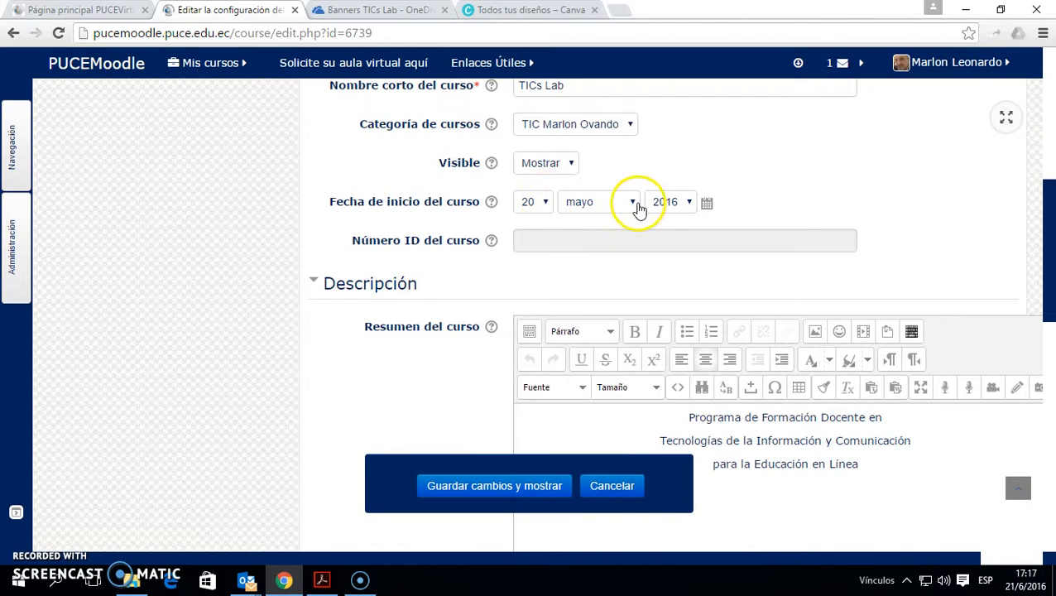
scroll(795, 201, "up", 2)
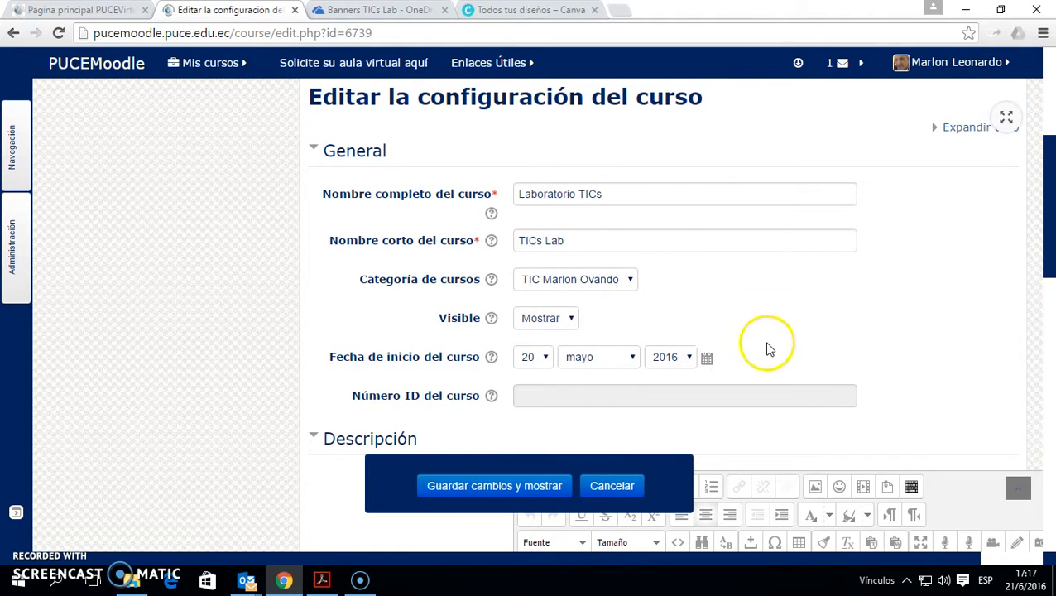
- Collapse the General section and review the course summary text under Descripción
left_click(350, 151)
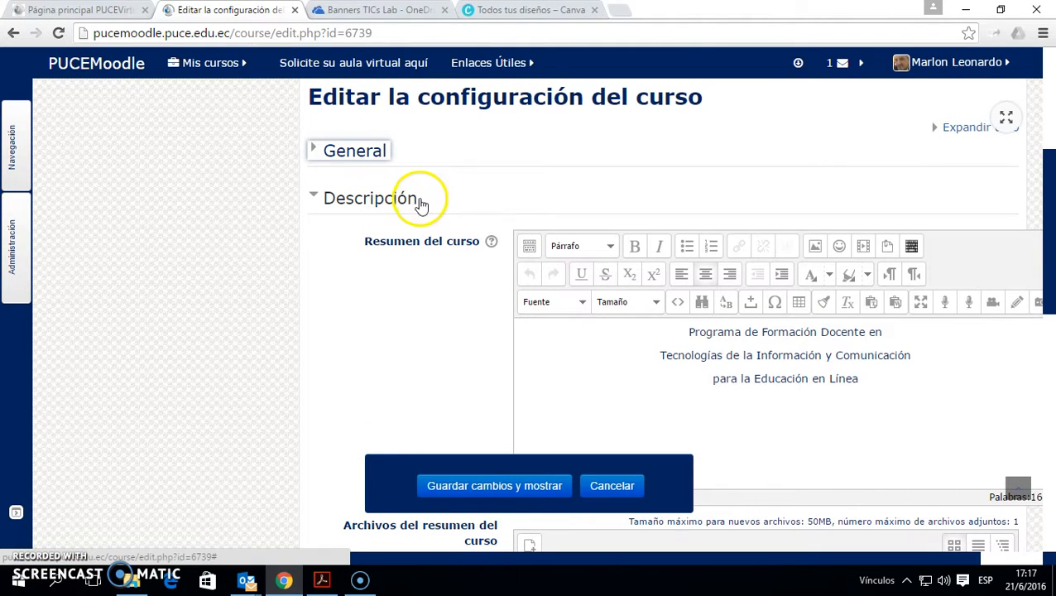
scroll(1034, 249, "down", 1)
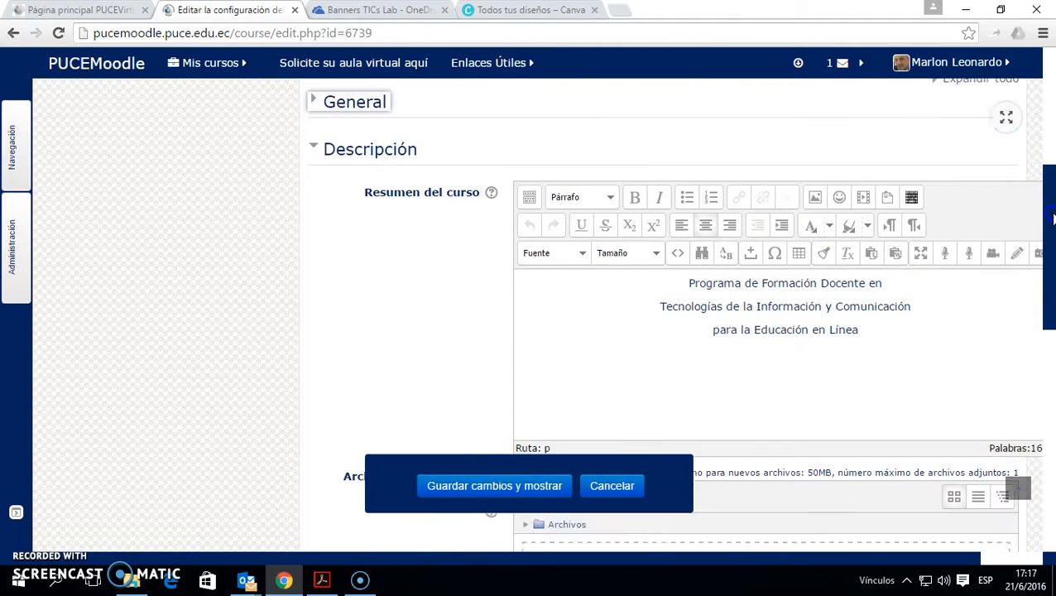
left_click_drag(692, 236, 871, 287)
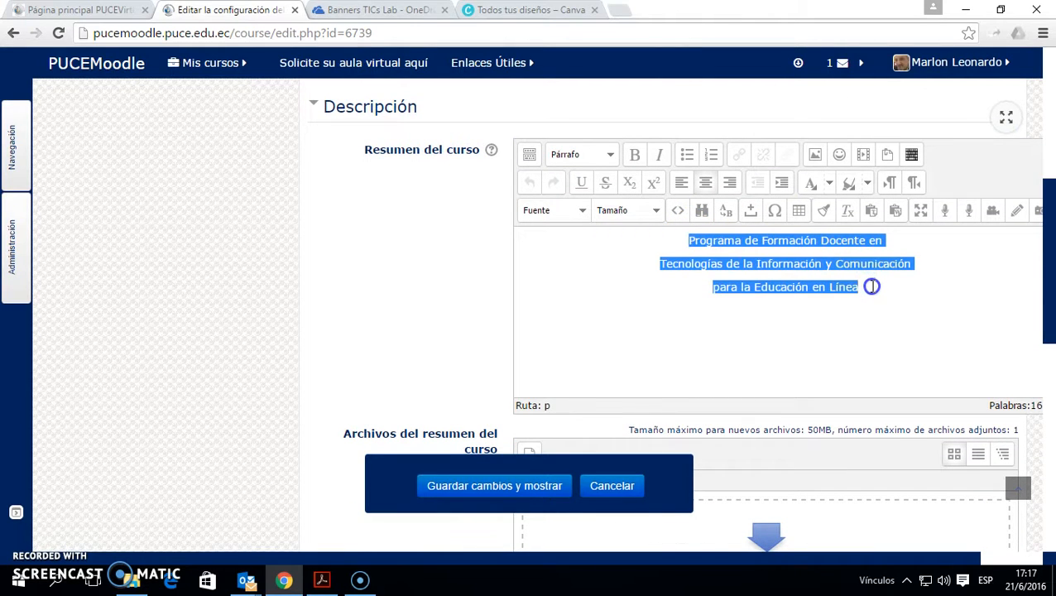
left_click(577, 260)
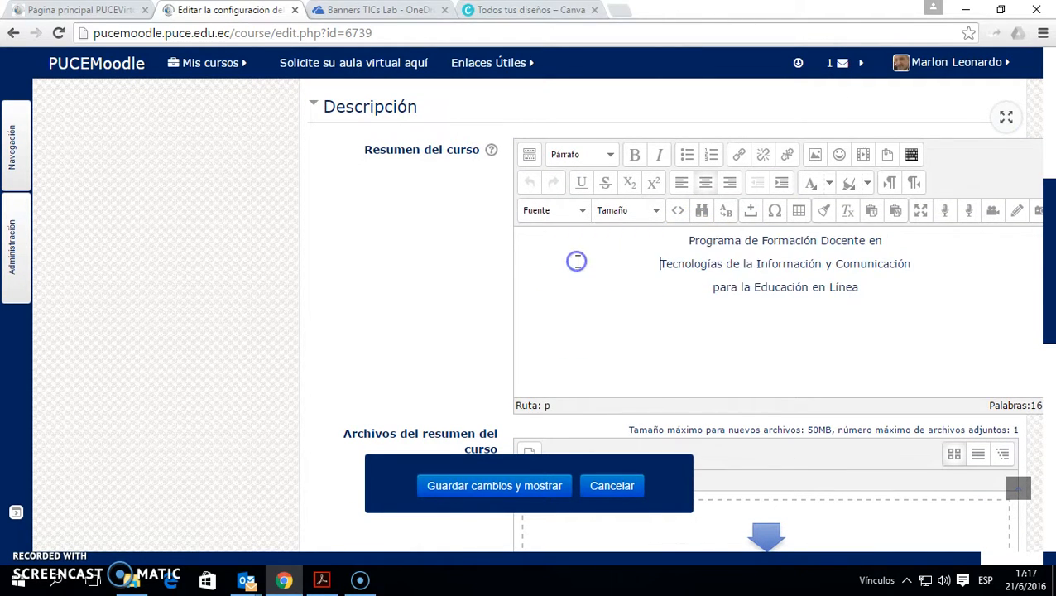
left_click_drag(667, 243, 871, 285)
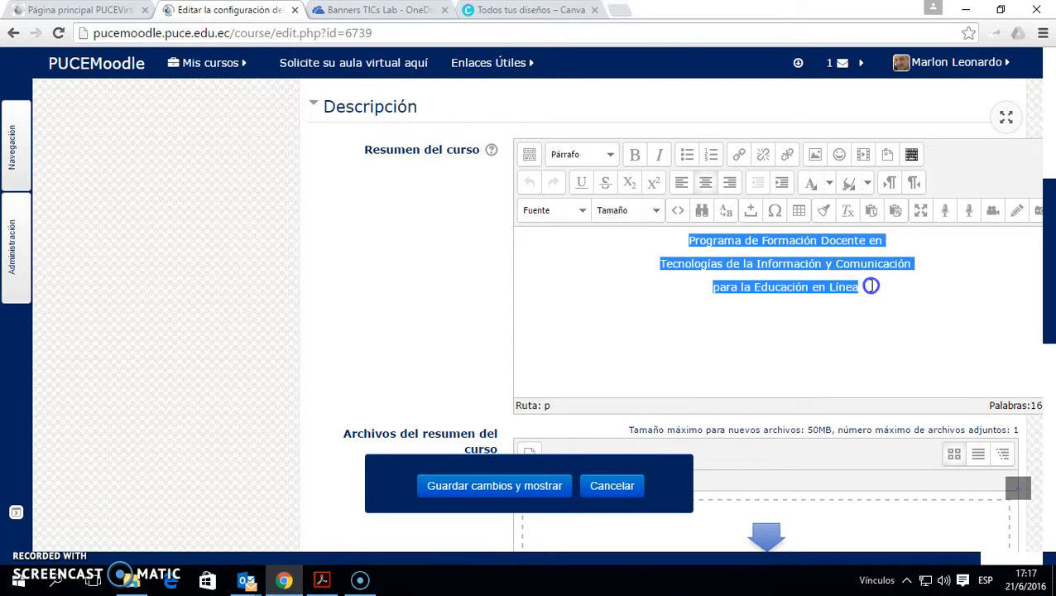
left_click(362, 108)
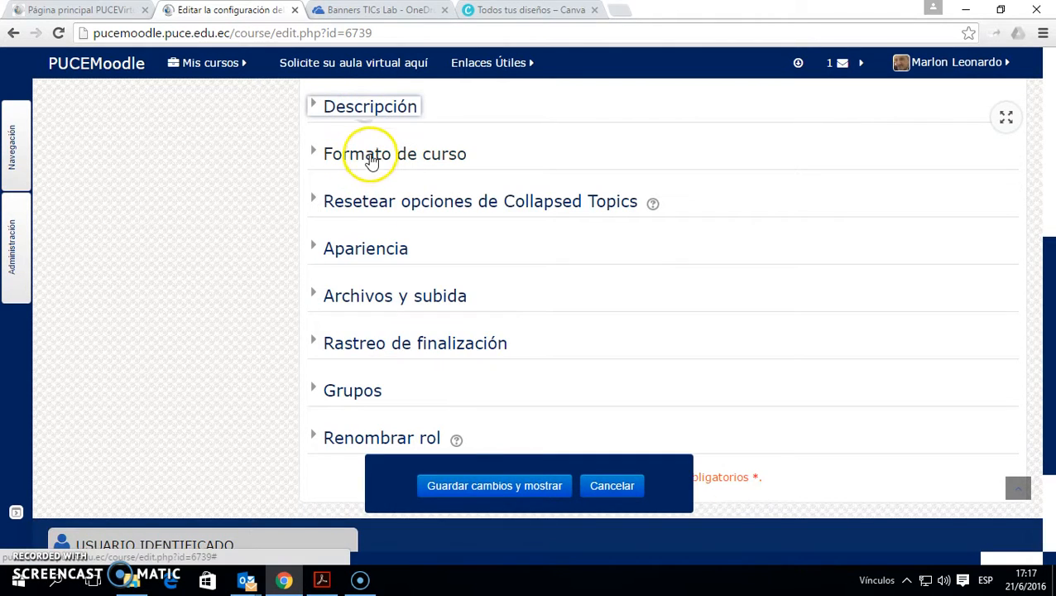
- Review the Formato de curso settings and the reset options for Collapsed Topics
left_click(372, 155)
left_click_drag(1045, 182, 1048, 205)
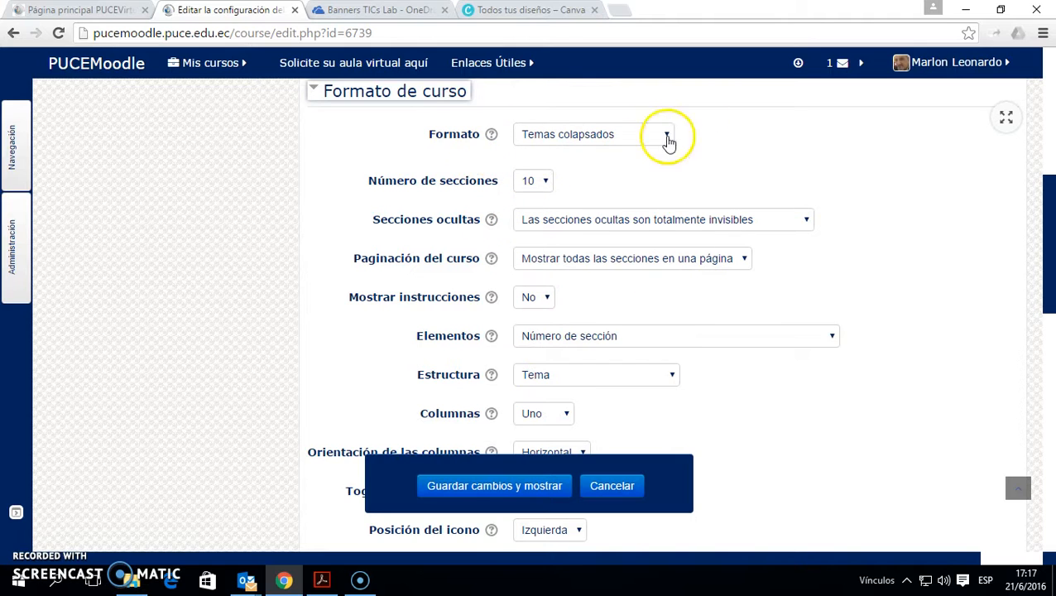
left_click(417, 93)
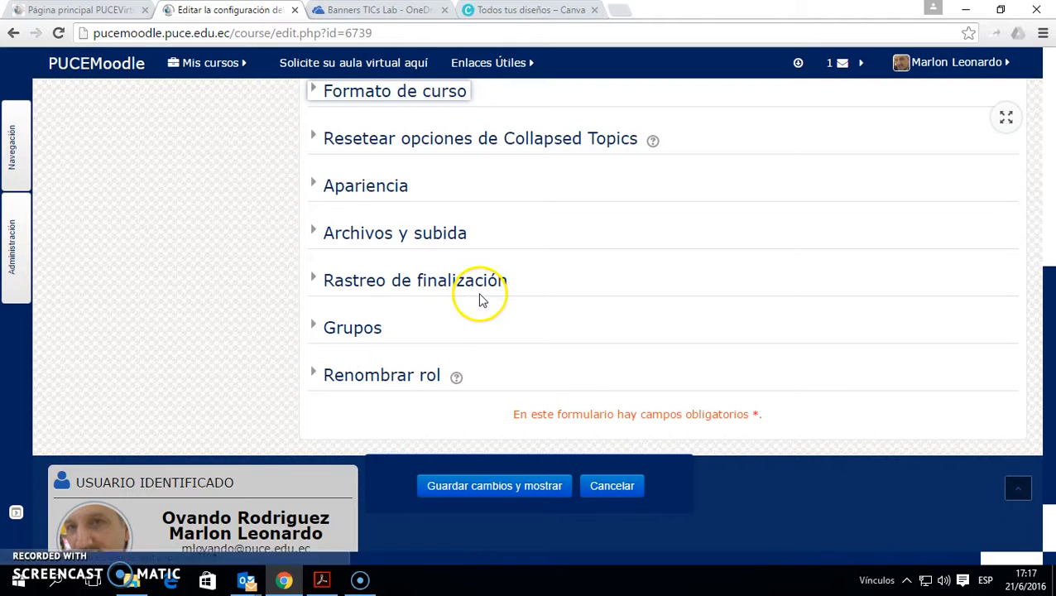
scroll(481, 298, "up", 1)
left_click(407, 170)
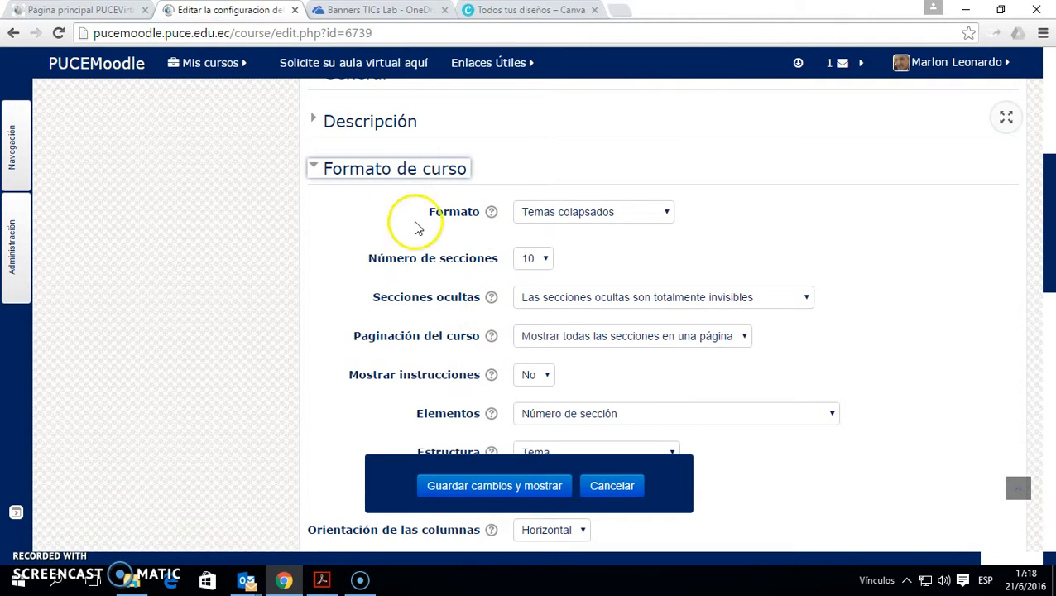
left_click(400, 170)
scroll(436, 243, "down", 1)
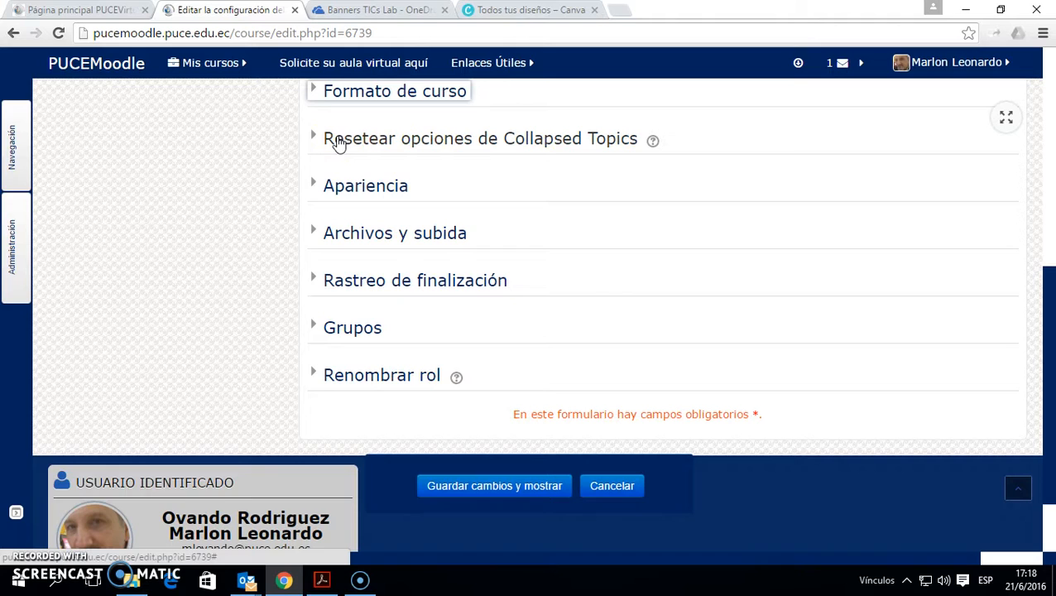
left_click(337, 143)
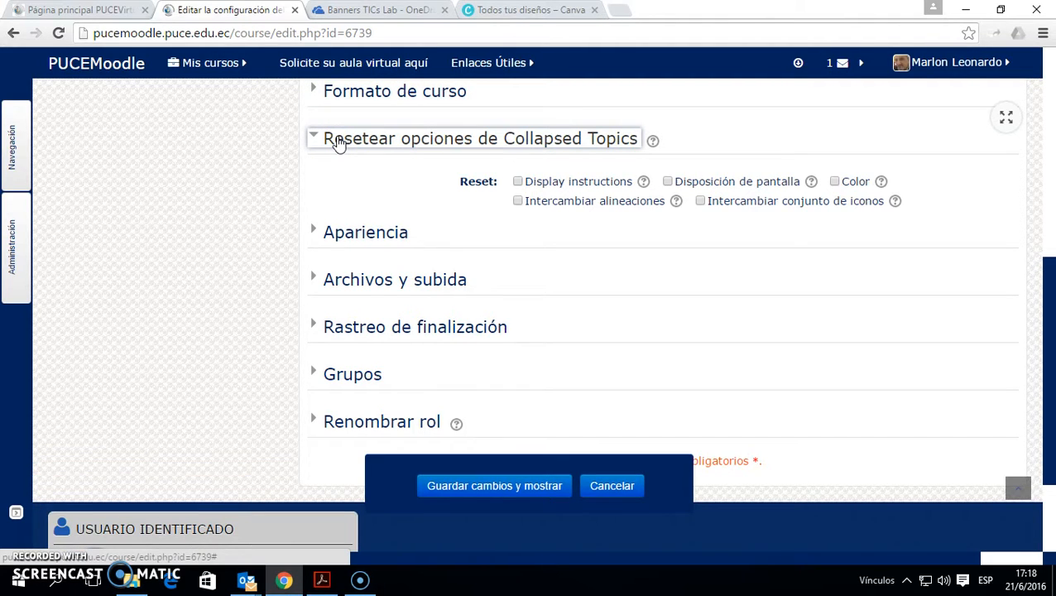
left_click(337, 141)
- Examine the languages available for Forzar idioma in the Apariencia section
left_click(364, 189)
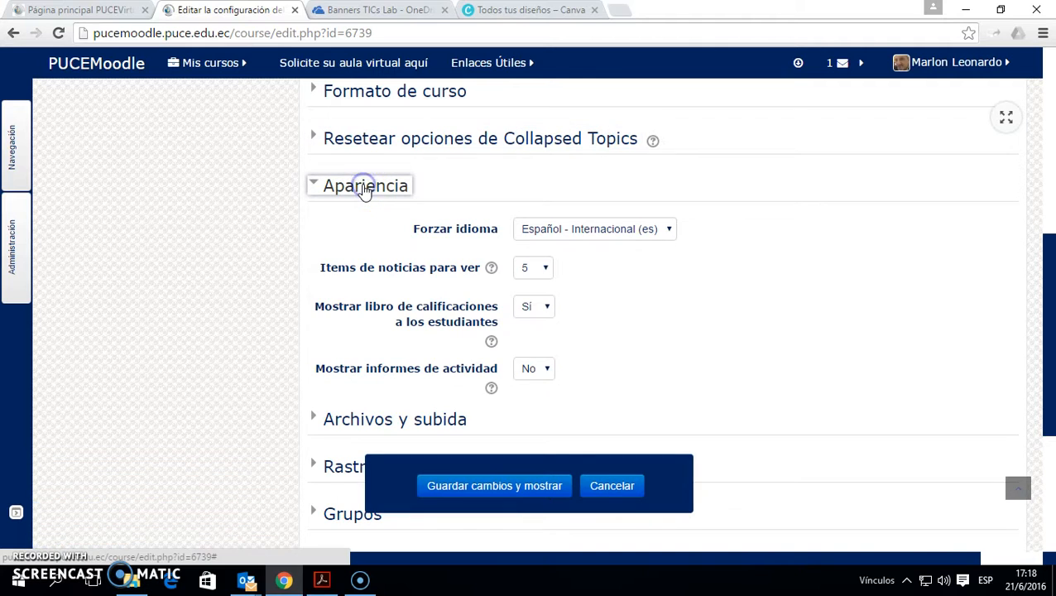
left_click_drag(1050, 279, 1051, 296)
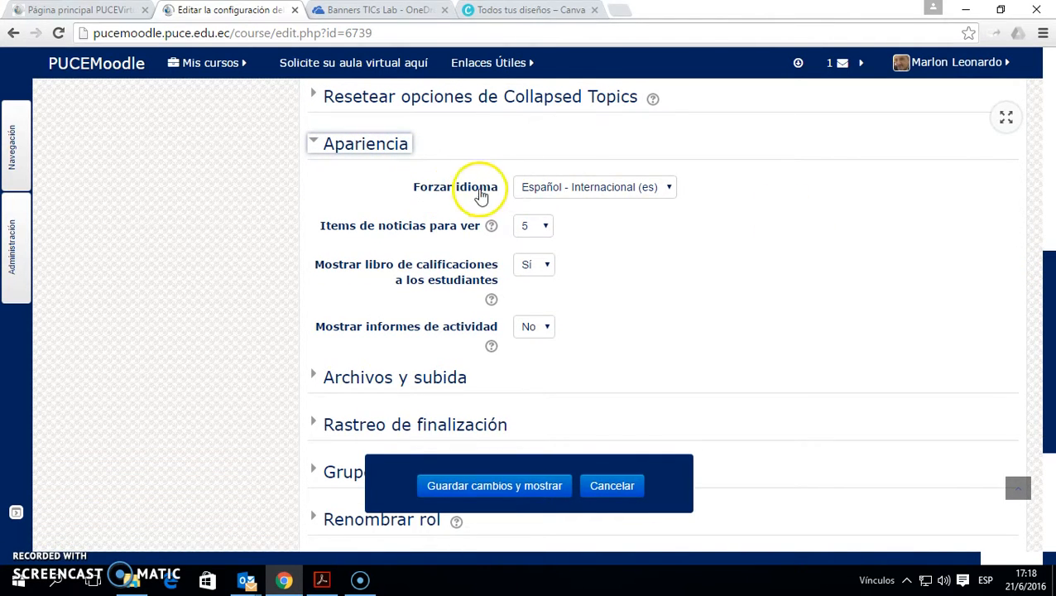
left_click(670, 187)
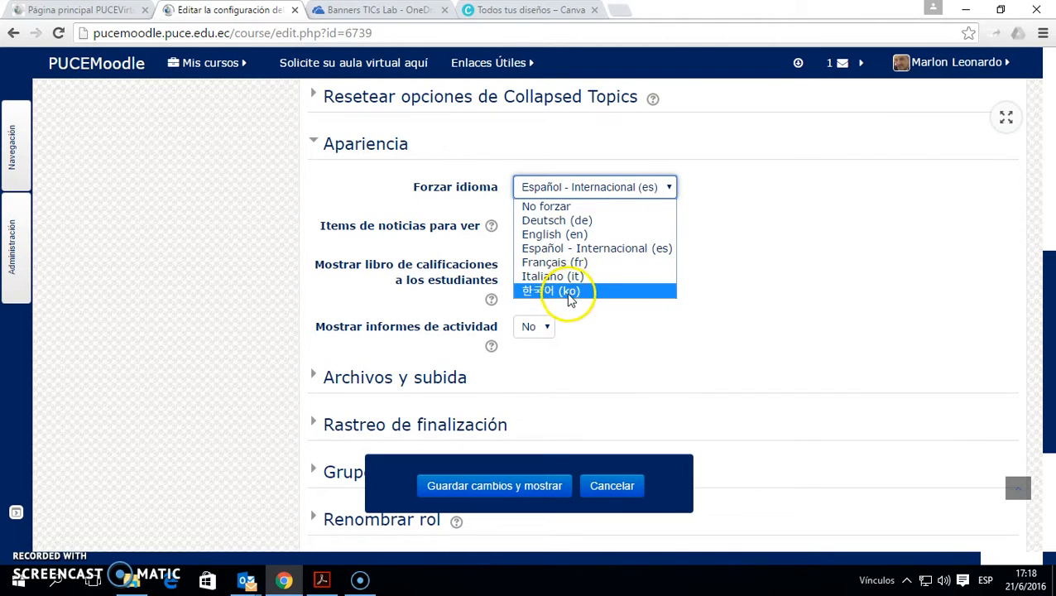
left_click(779, 212)
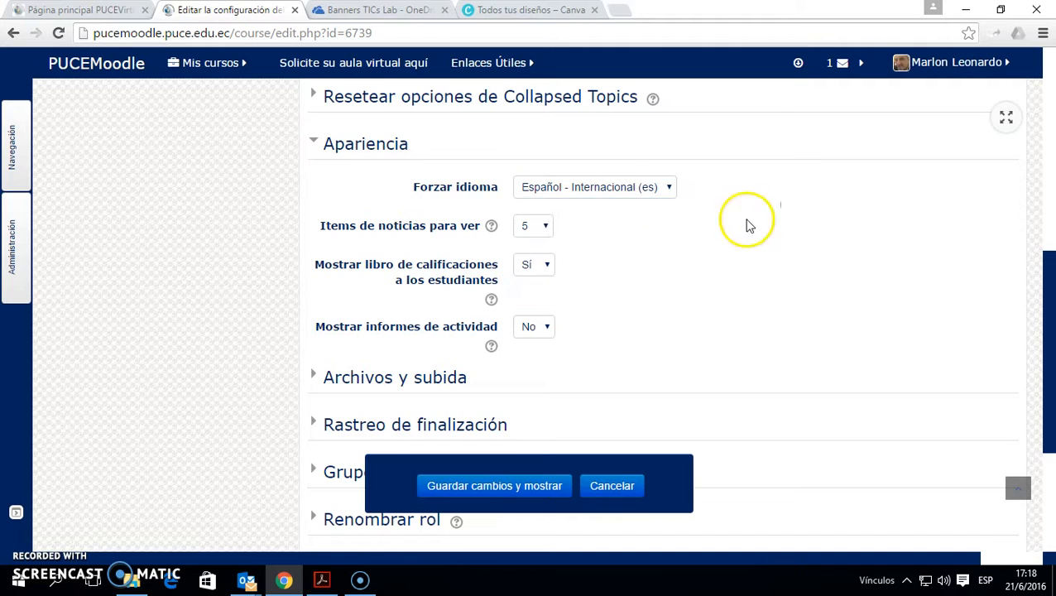
left_click(671, 188)
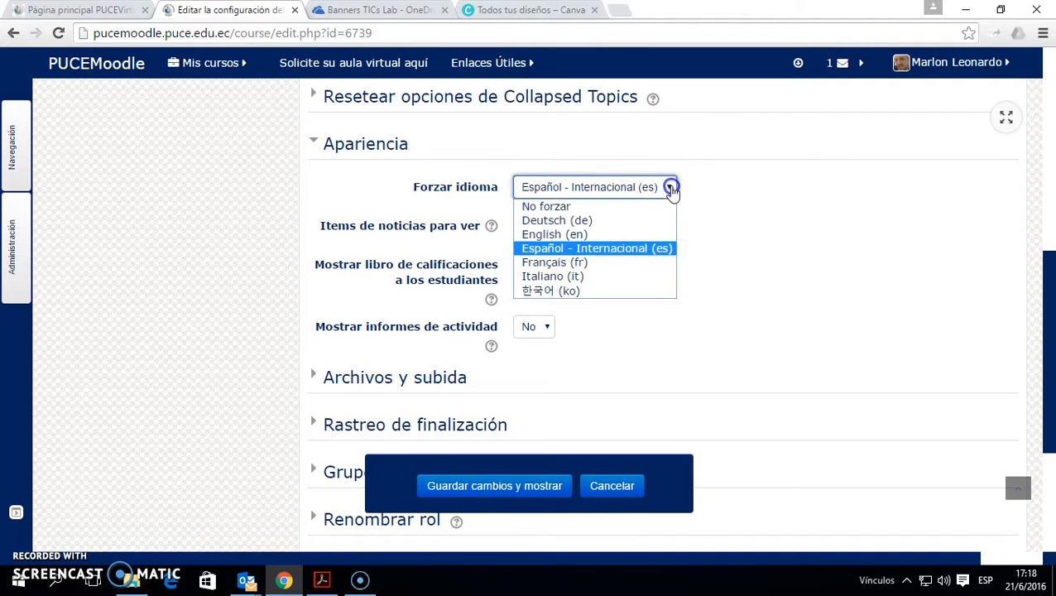
left_click(791, 220)
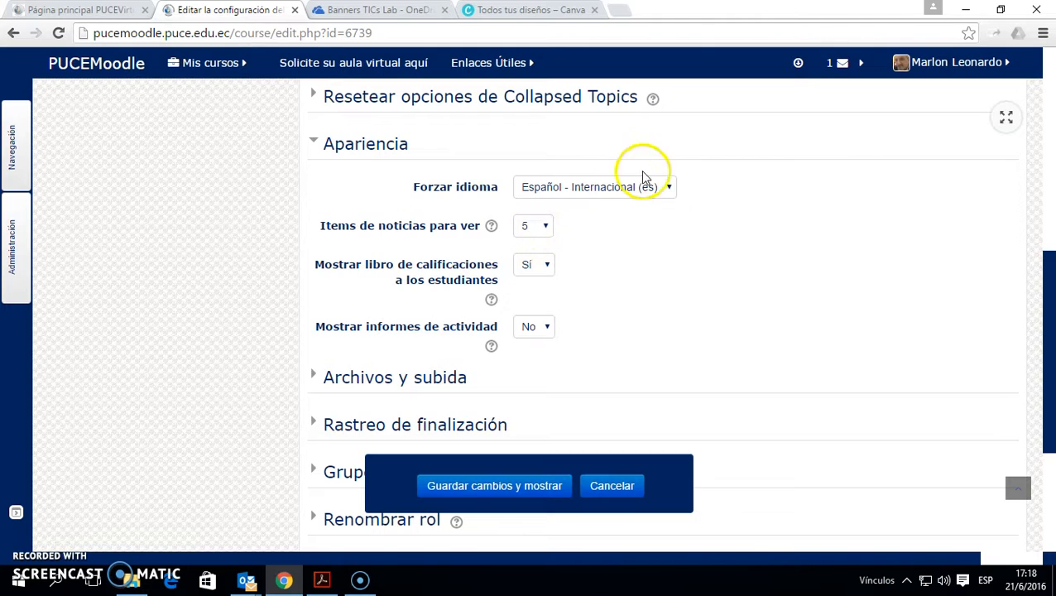
left_click(672, 189)
left_click(700, 203)
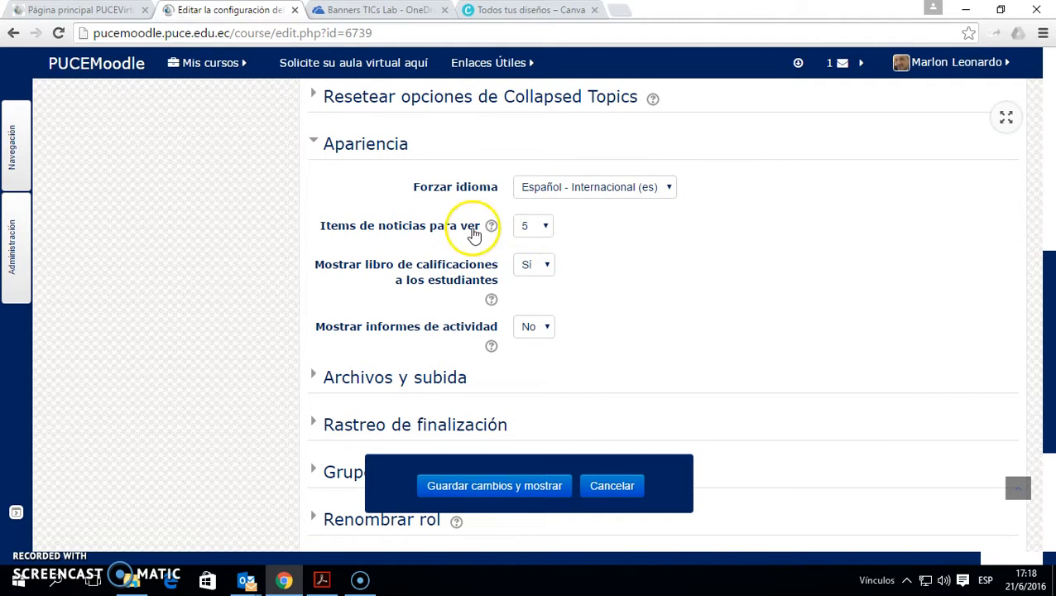
- Check the news items and student gradebook settings under Apariencia, and collapse the section
left_click(547, 229)
left_click(547, 229)
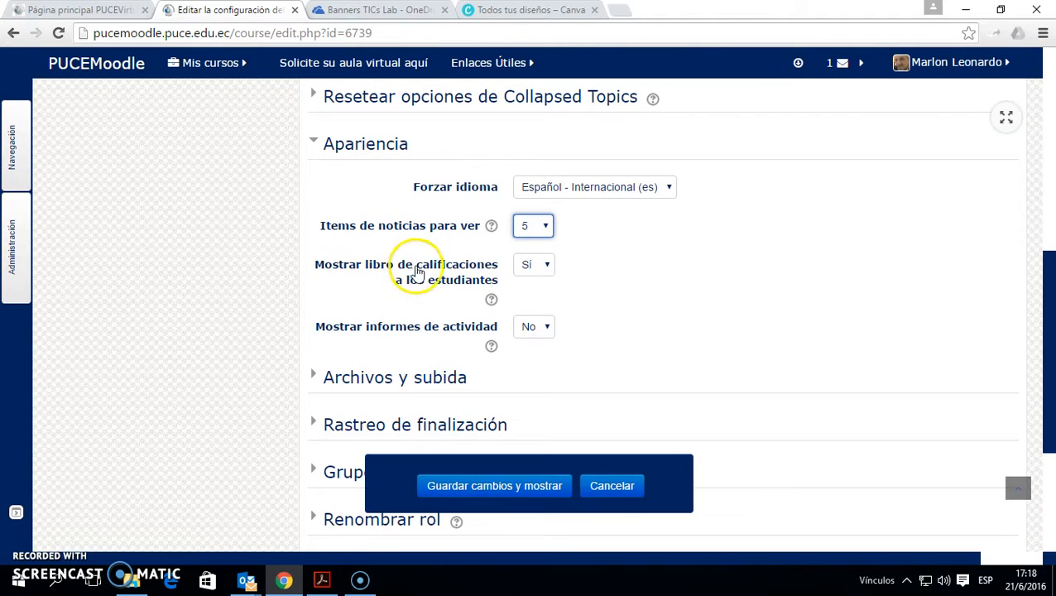
left_click(547, 266)
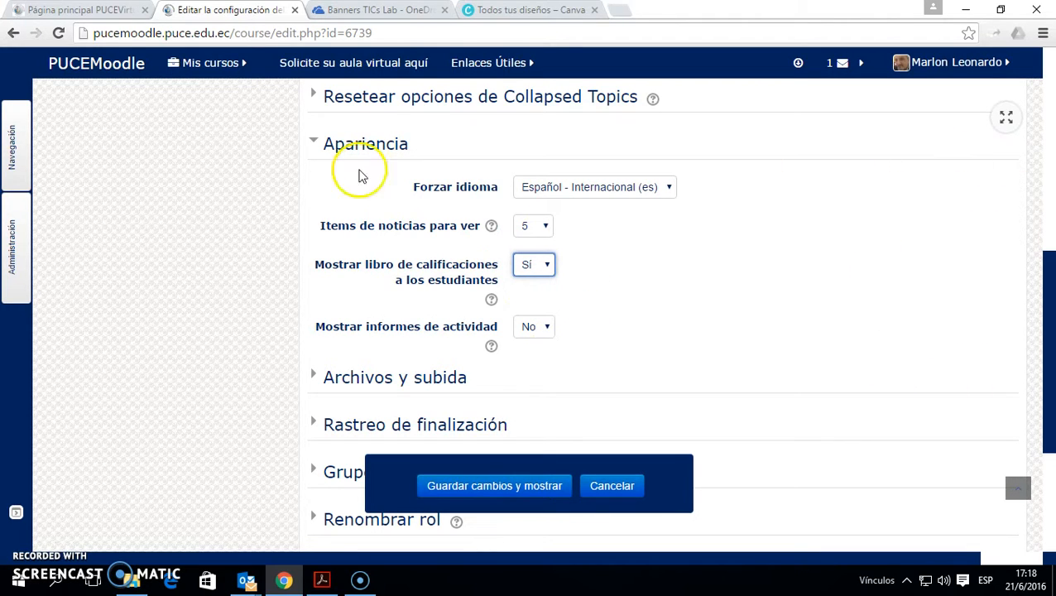
left_click(374, 149)
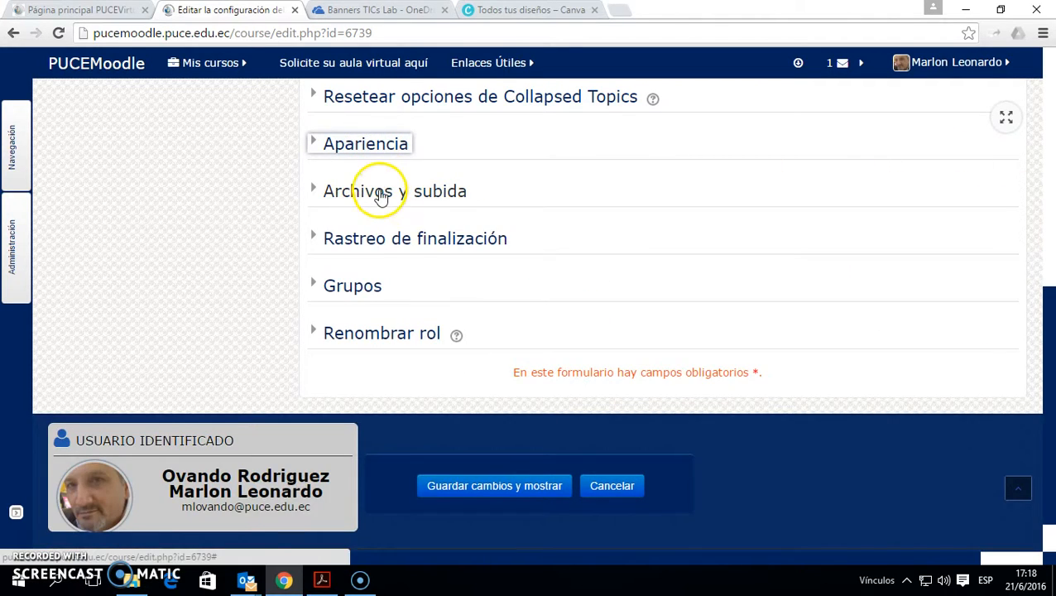
- Review the maximum upload sizes under Archivos y subida, choose 50MB, and collapse the section
left_click(379, 193)
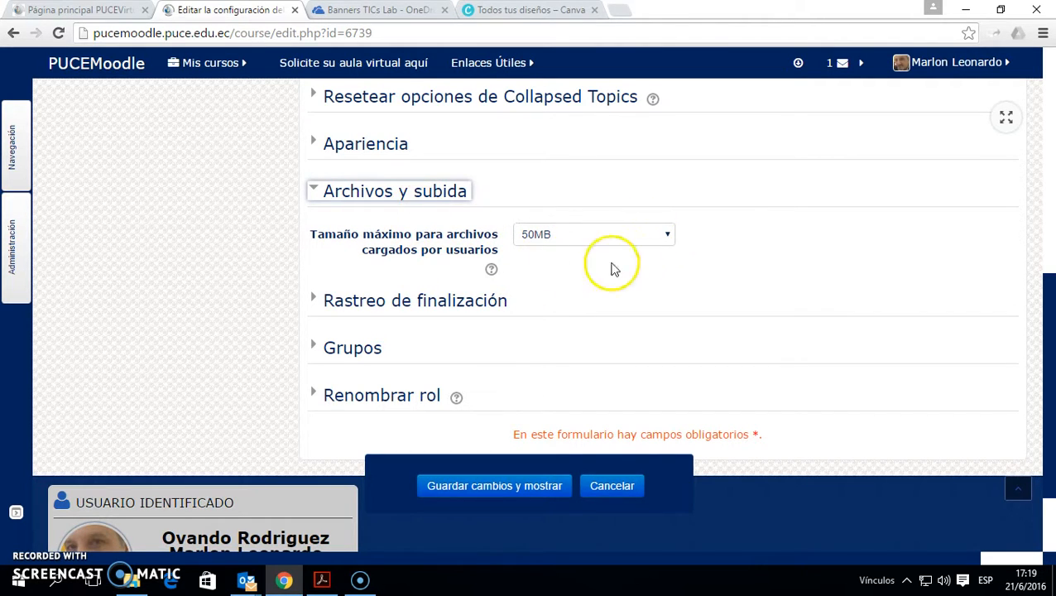
left_click(667, 234)
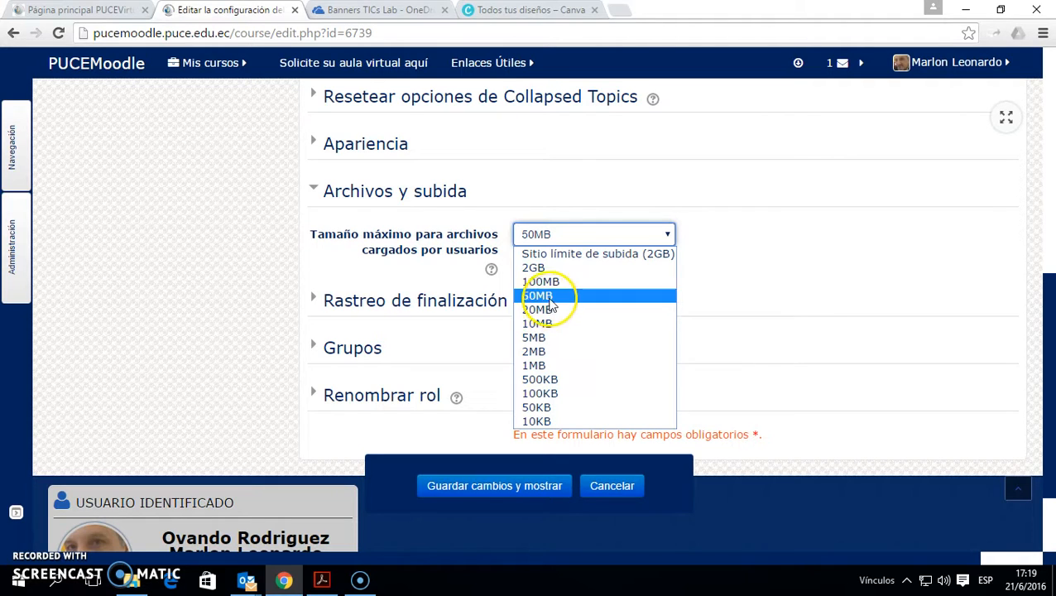
left_click(553, 297)
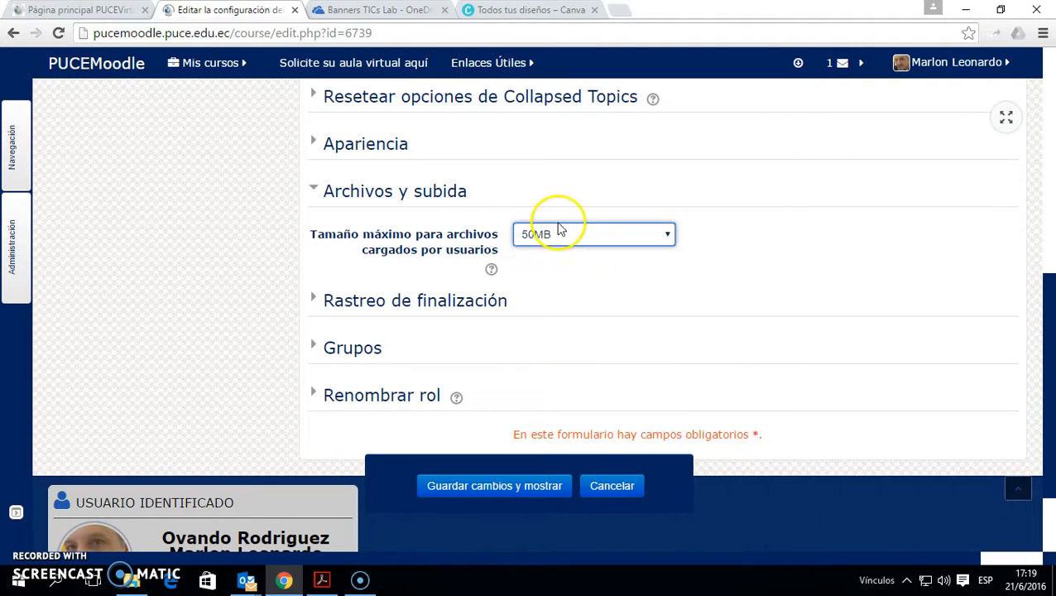
left_click(392, 194)
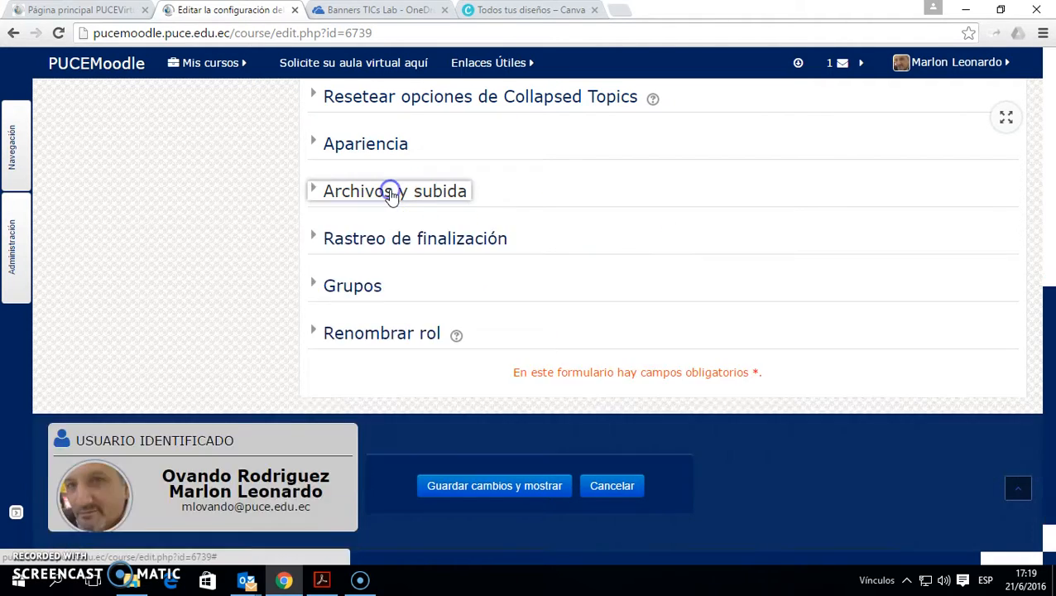
- Review the options for enabling completion tracking under Rastreo de finalización, without changing the setting
left_click(374, 243)
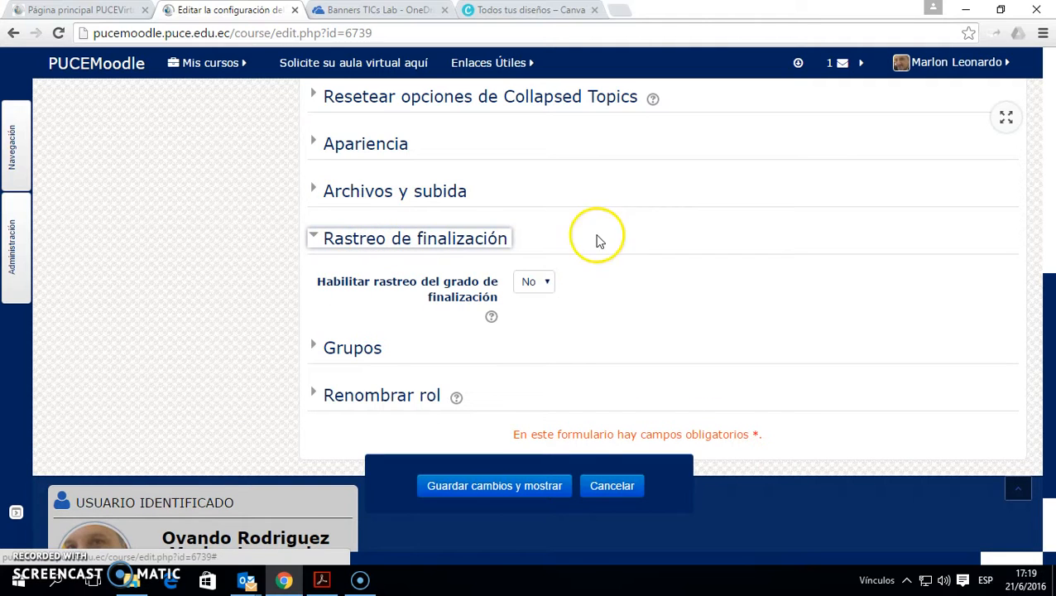
left_click(596, 301)
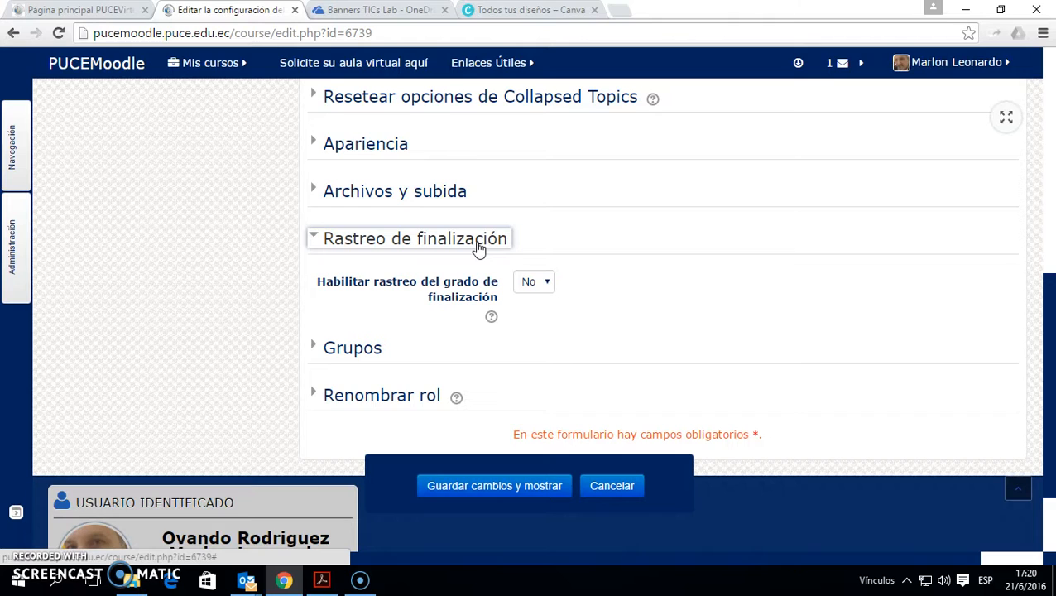
left_click(547, 283)
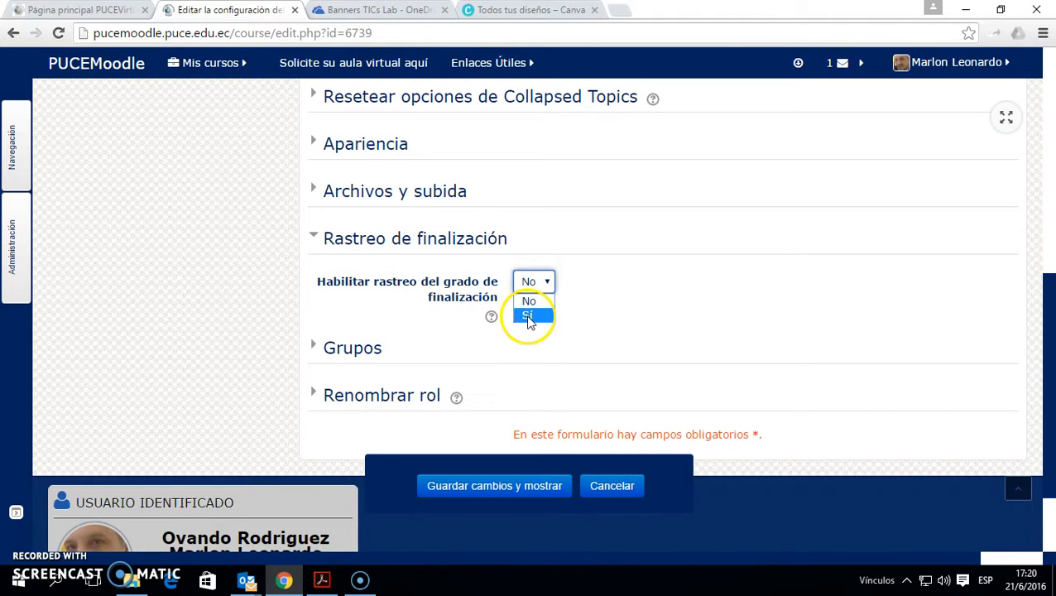
left_click(582, 290)
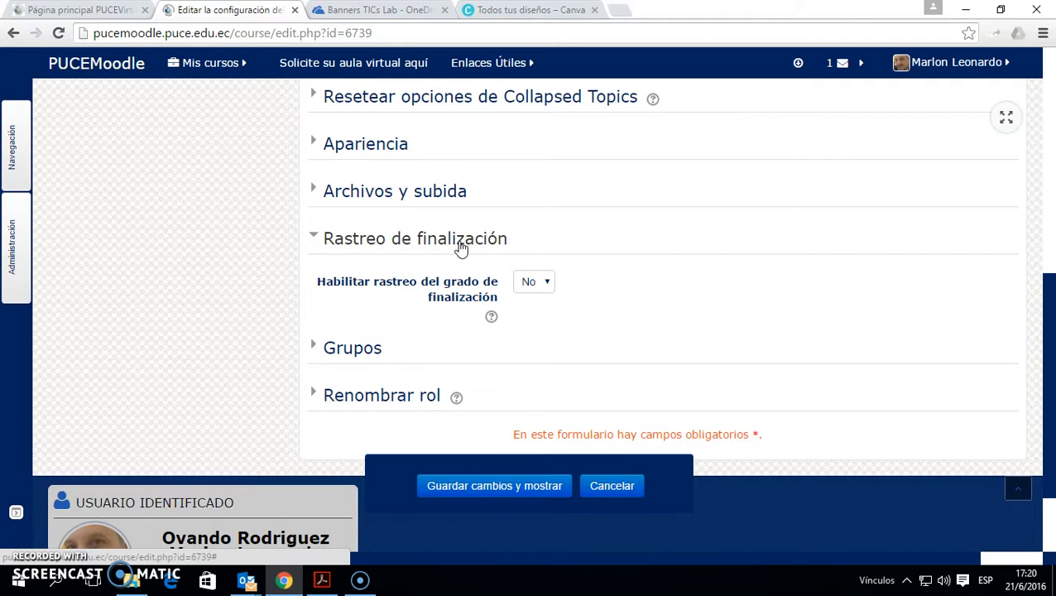
left_click(461, 248)
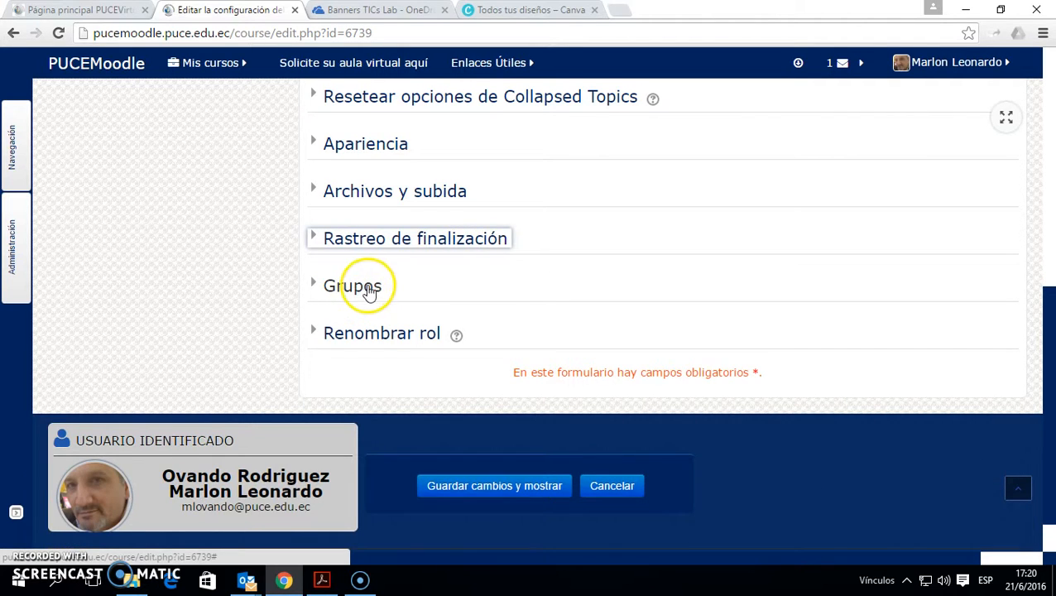
- Examine the Modo de grupo options in the Grupos section and read the help on group mode
scroll(590, 278, "down", 1)
left_click(368, 234)
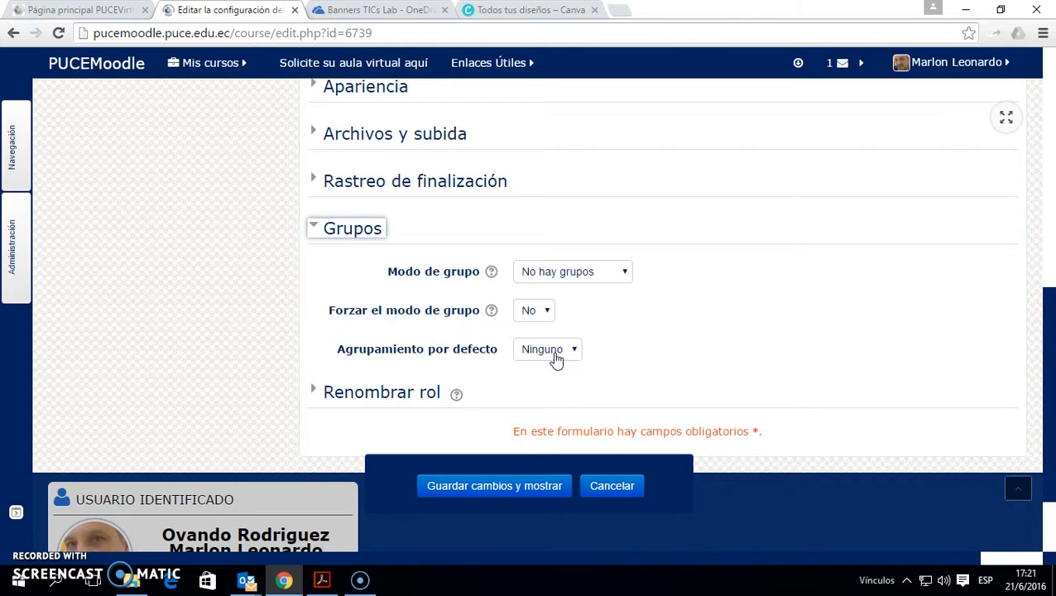
left_click(627, 273)
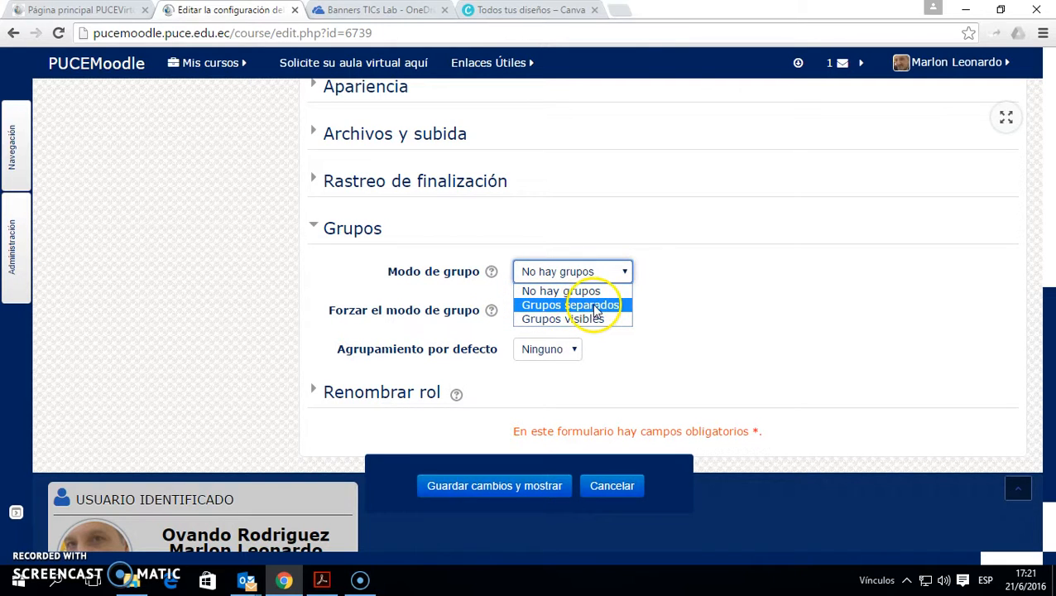
left_click(627, 269)
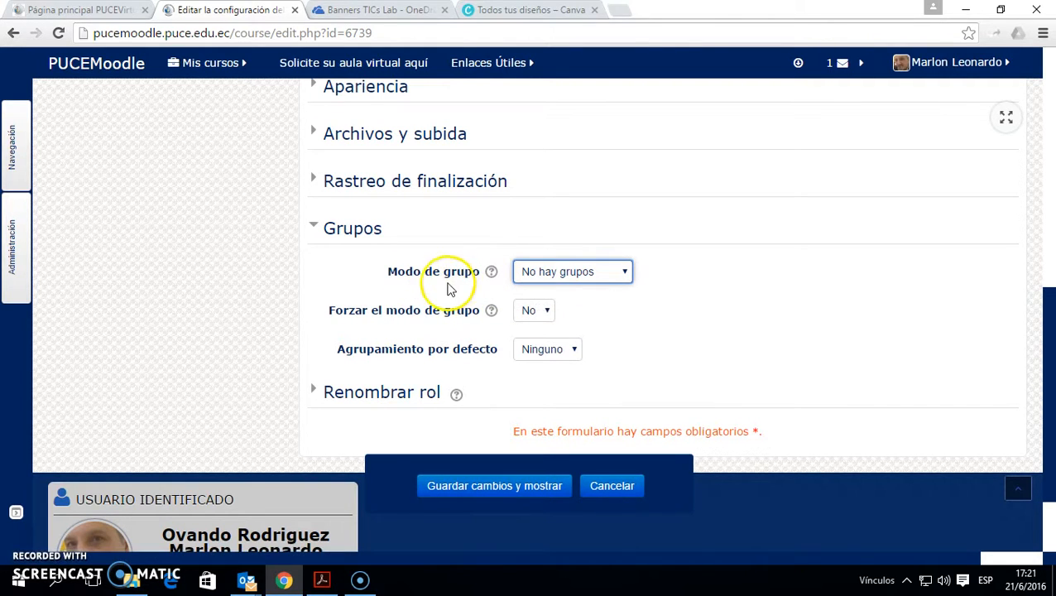
left_click(492, 274)
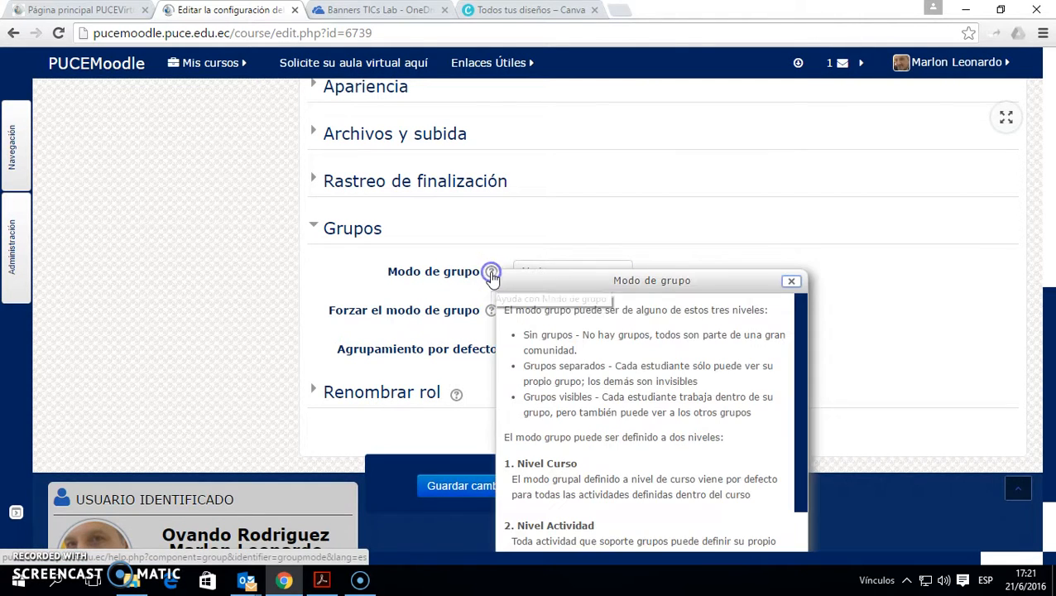
left_click_drag(798, 304, 795, 372)
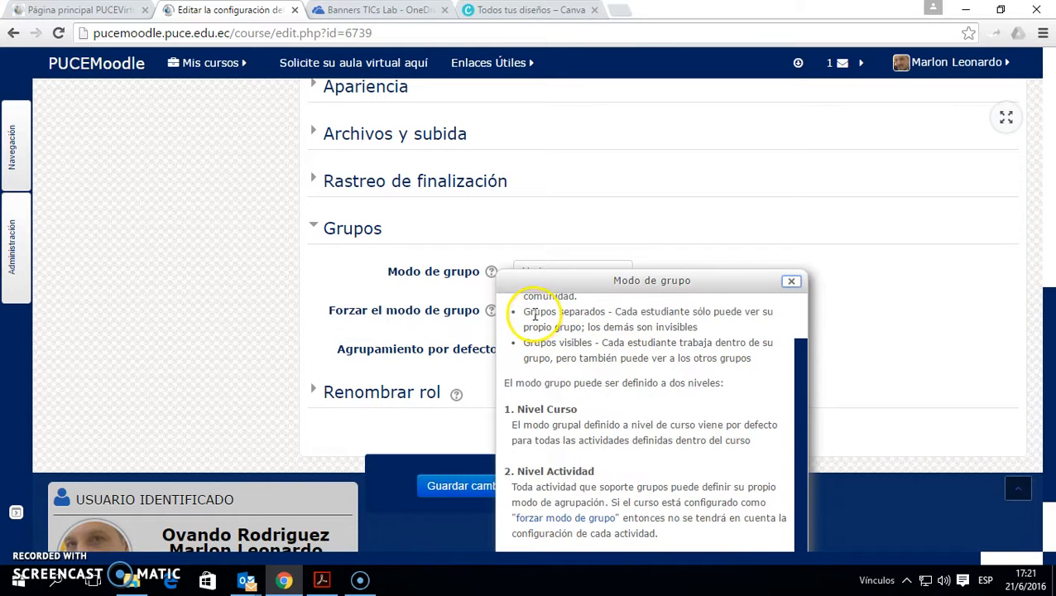
- Read the Grupos separados, Grupos visibles and course-level explanations in the Modo de grupo help, and close the help
left_click_drag(523, 311, 684, 327)
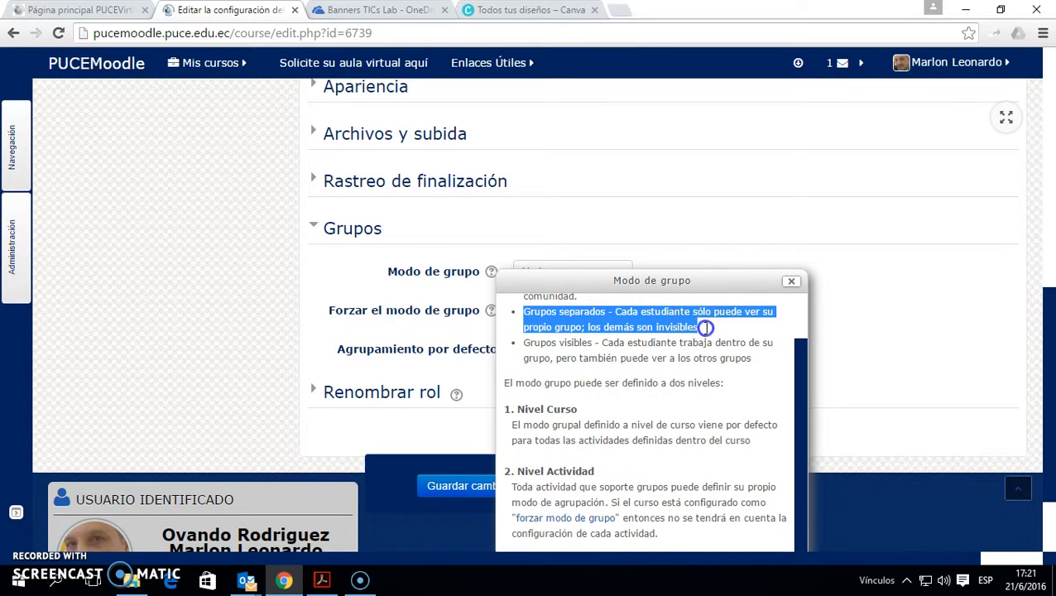
left_click(715, 334)
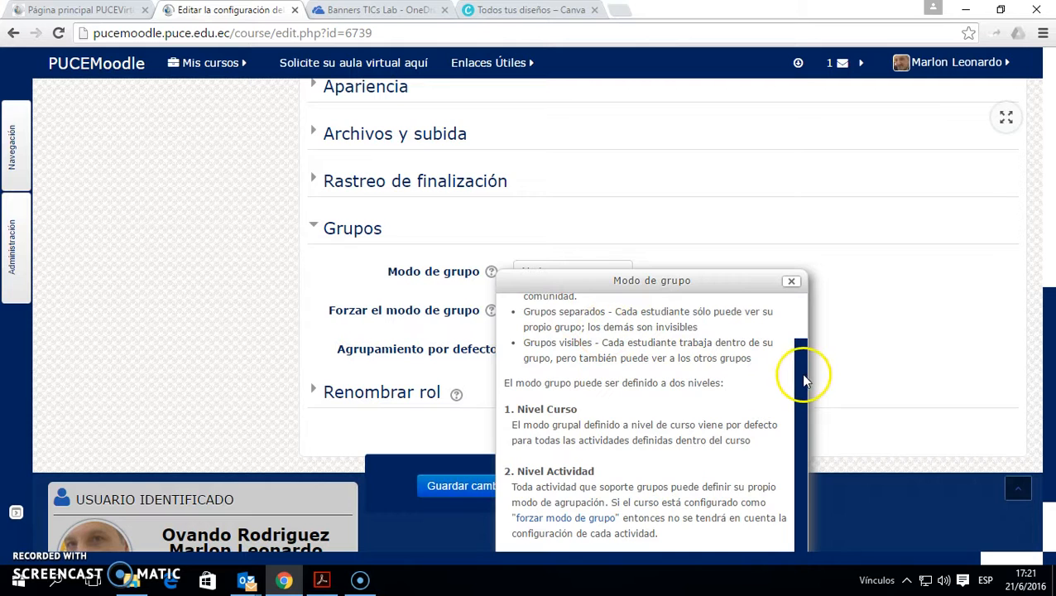
left_click_drag(799, 364, 801, 313)
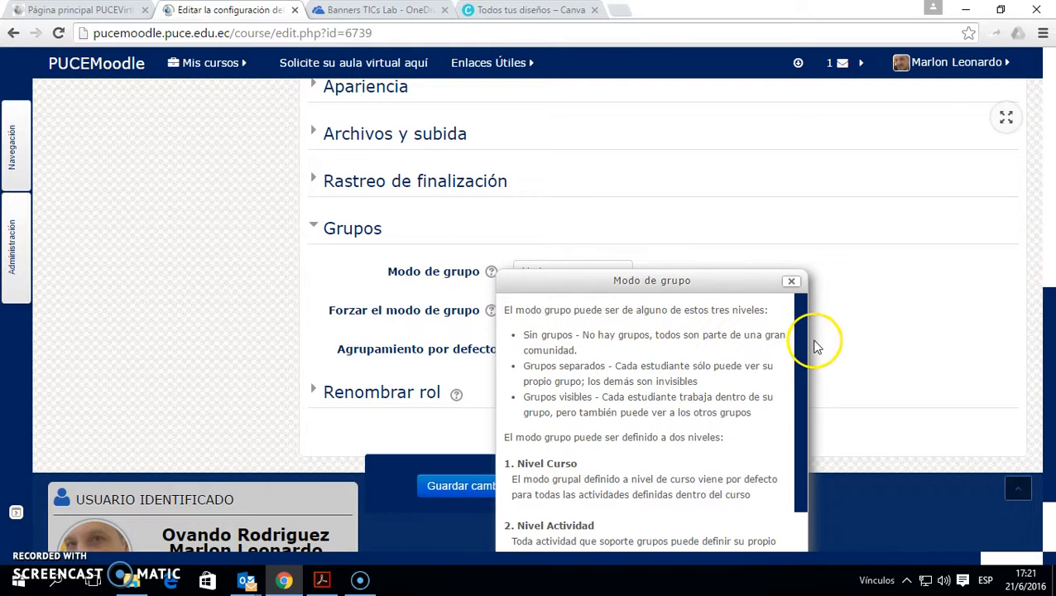
left_click_drag(800, 315, 792, 343)
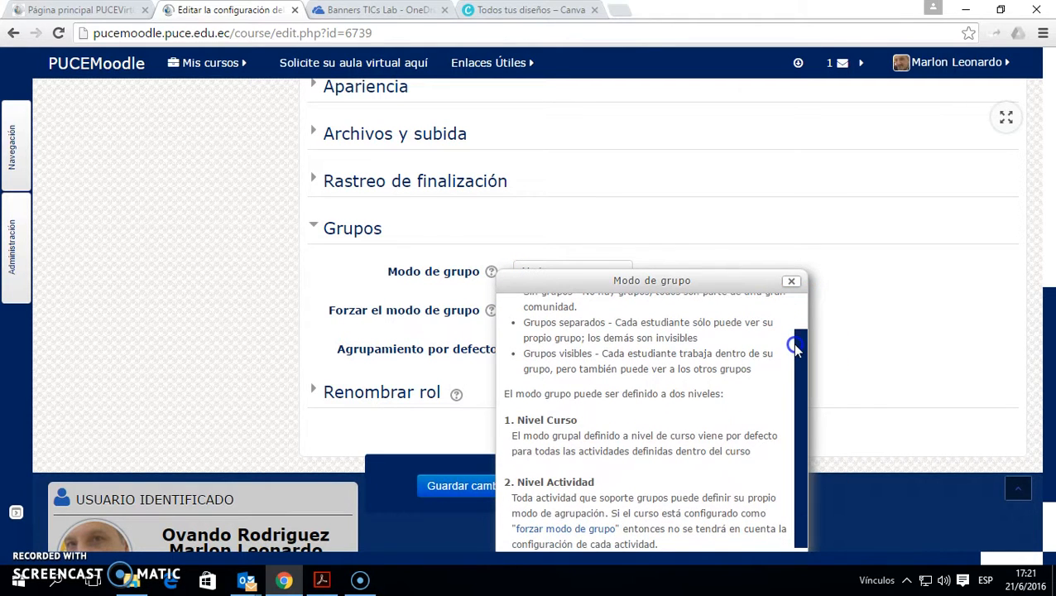
left_click_drag(527, 325, 702, 335)
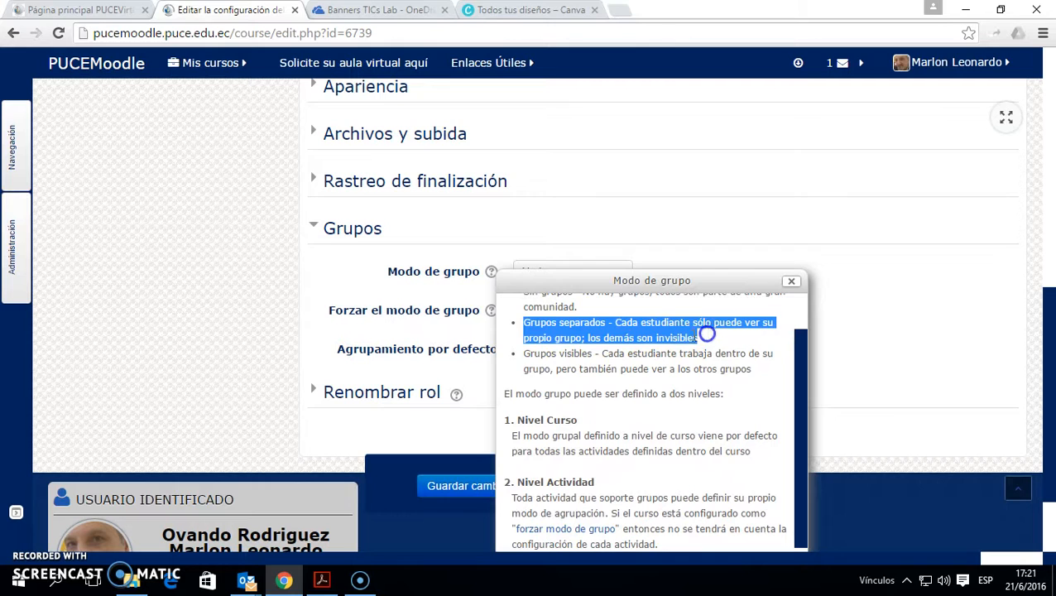
left_click(532, 353)
left_click_drag(532, 353, 747, 368)
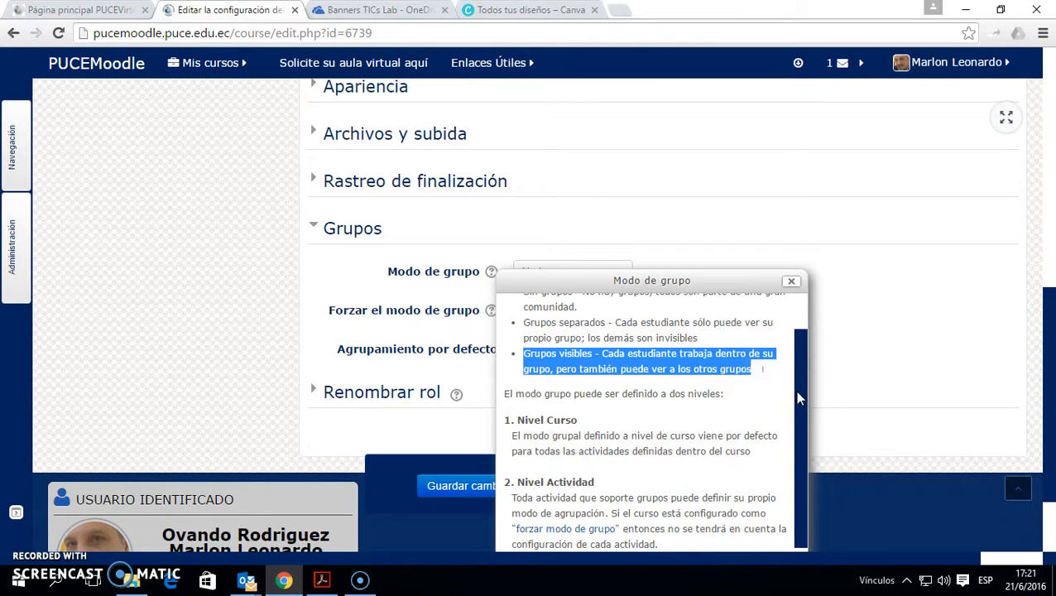
scroll(800, 348, "down", 1)
left_click(563, 427)
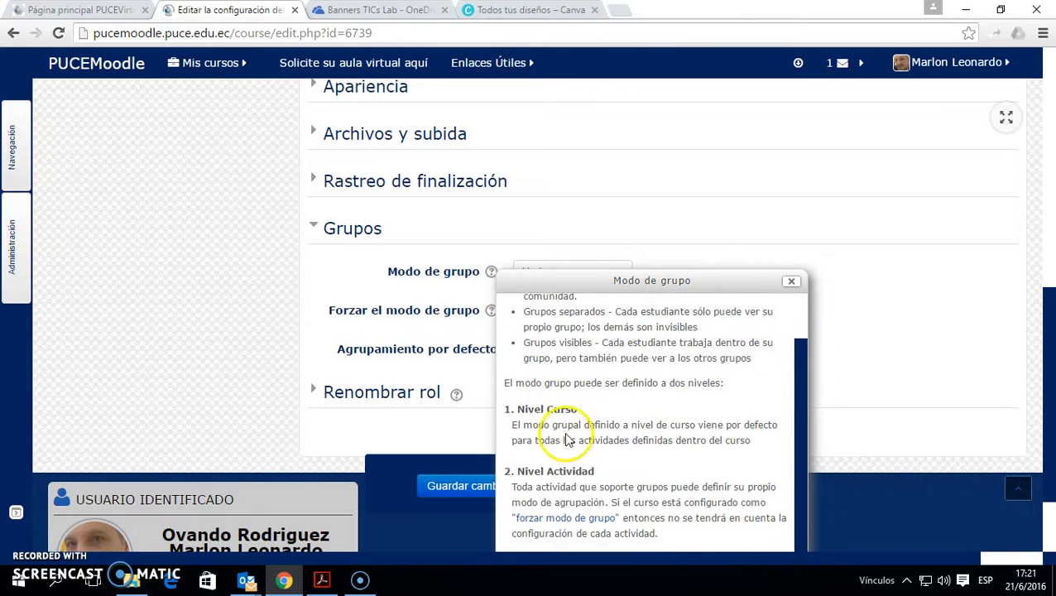
left_click(791, 281)
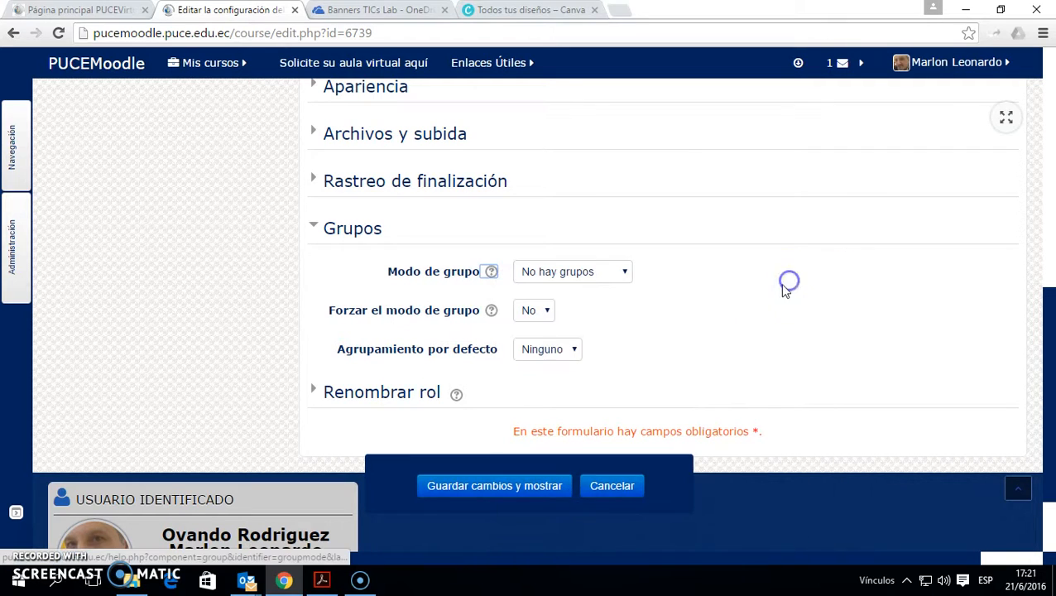
- Review the options for Modo de grupo and Forzar el modo de grupo without changing them, and collapse the Grupos section
left_click(628, 276)
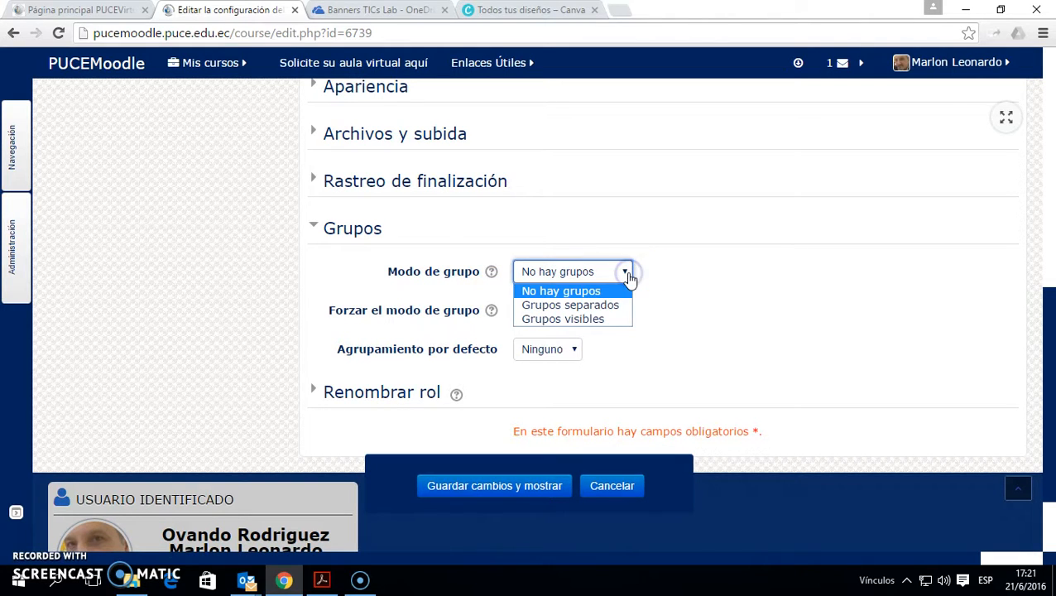
left_click(677, 271)
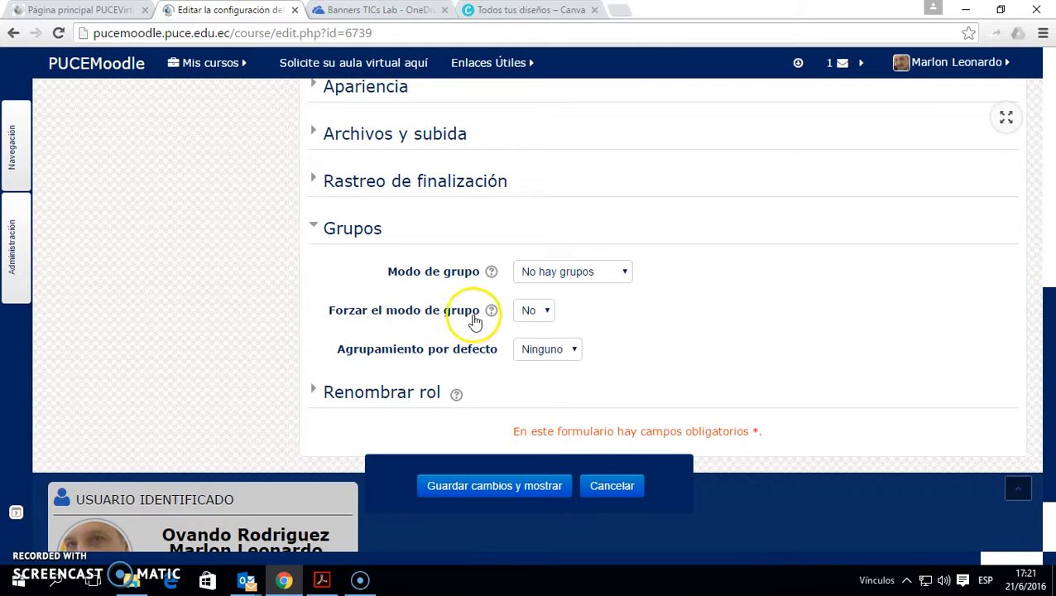
left_click(548, 314)
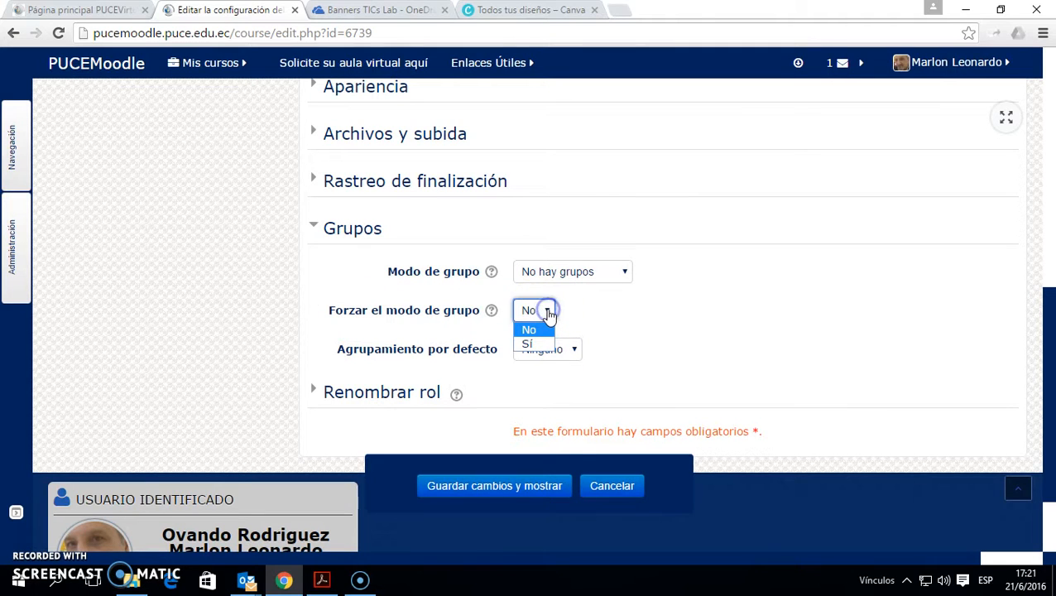
left_click(549, 313)
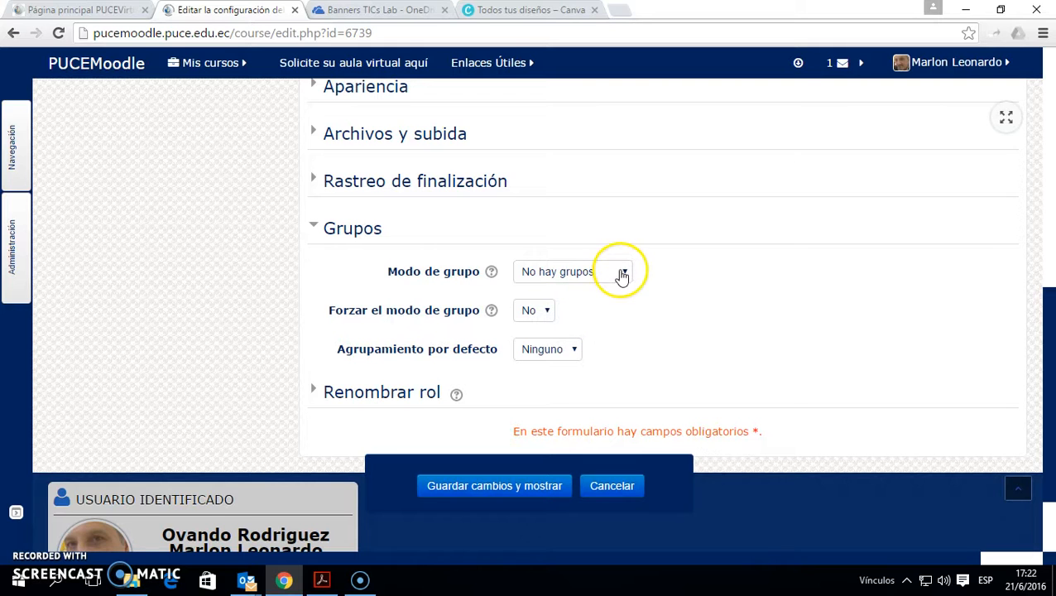
scroll(624, 340, "down", 1)
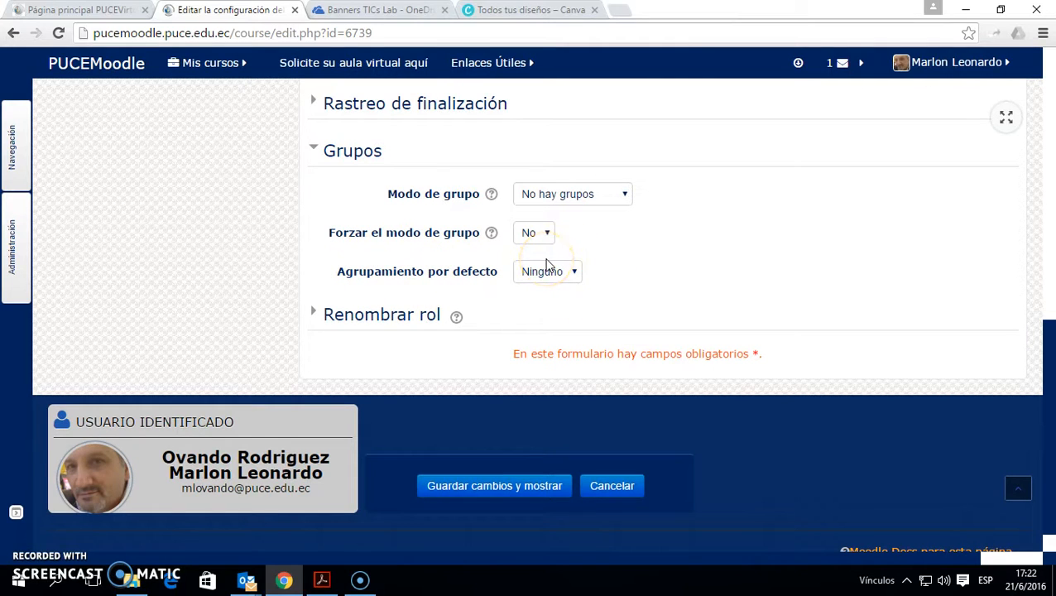
left_click(353, 153)
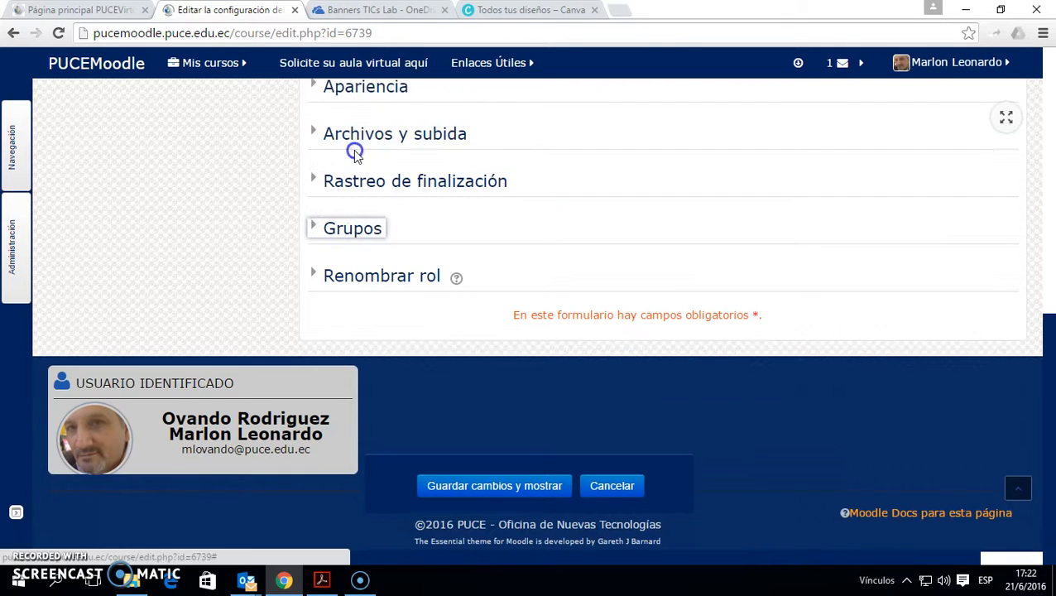
- Expand Renombrar rol, look over the fields for custom role names, and collapse the section
left_click(380, 277)
scroll(566, 248, "down", 2)
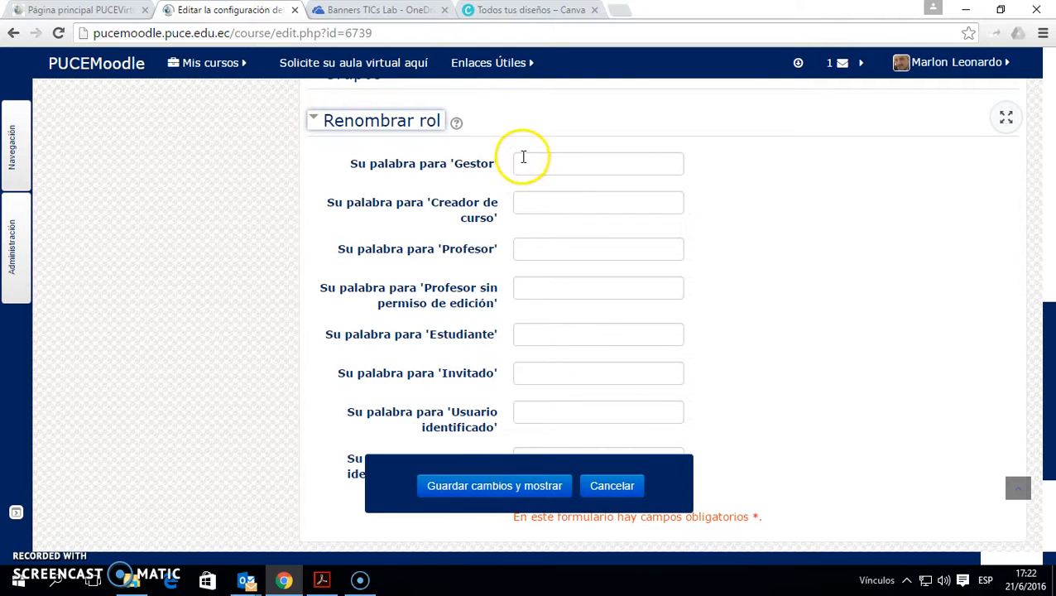
scroll(547, 273, "down", 1)
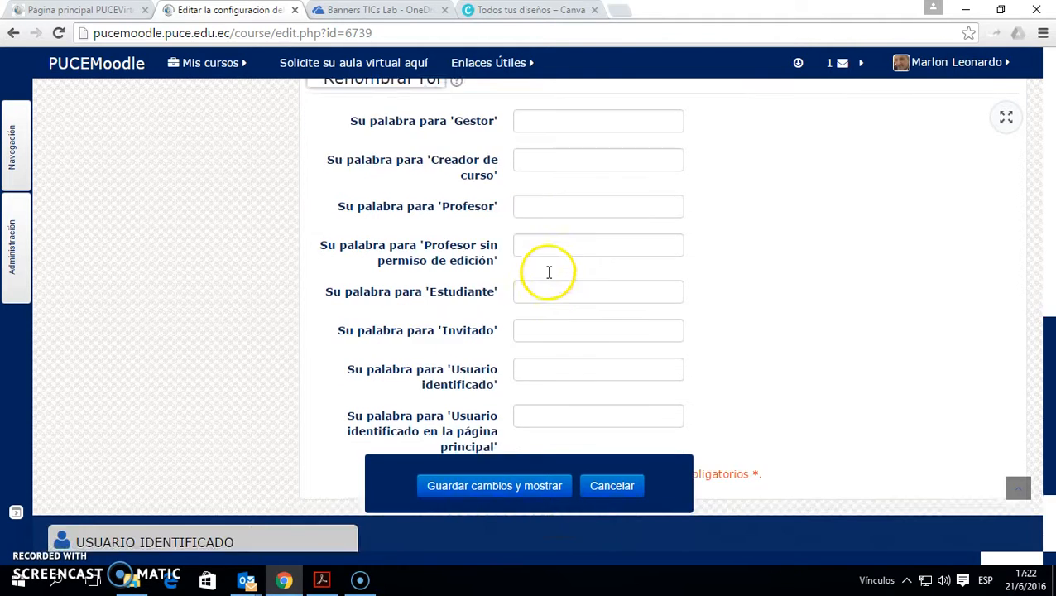
scroll(547, 276, "up", 2)
left_click(381, 196)
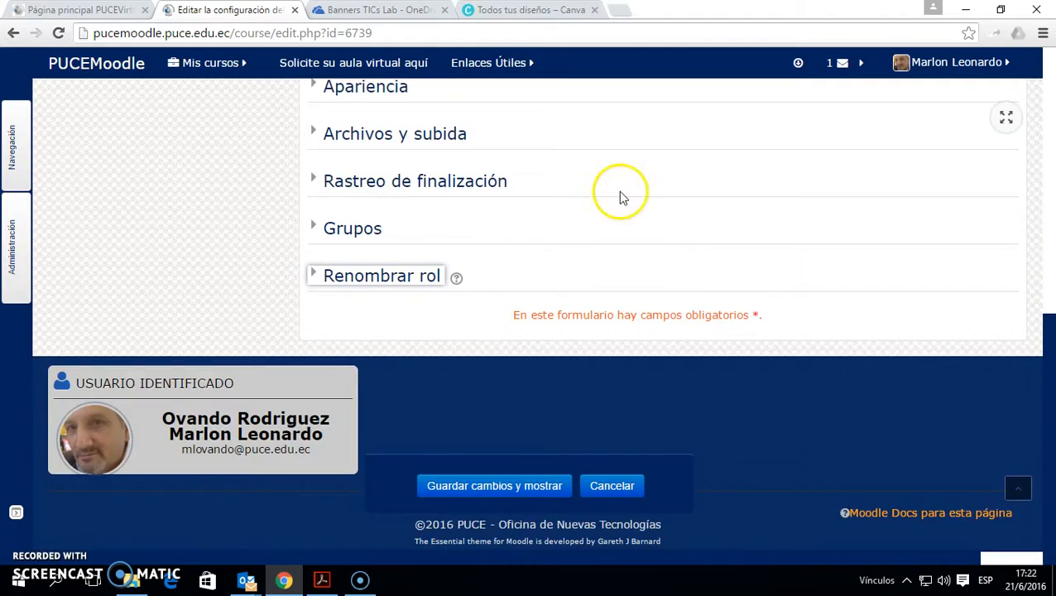
- Look over the full list of course settings sections, recheck the General data, and collapse that section
scroll(619, 190, "up", 6)
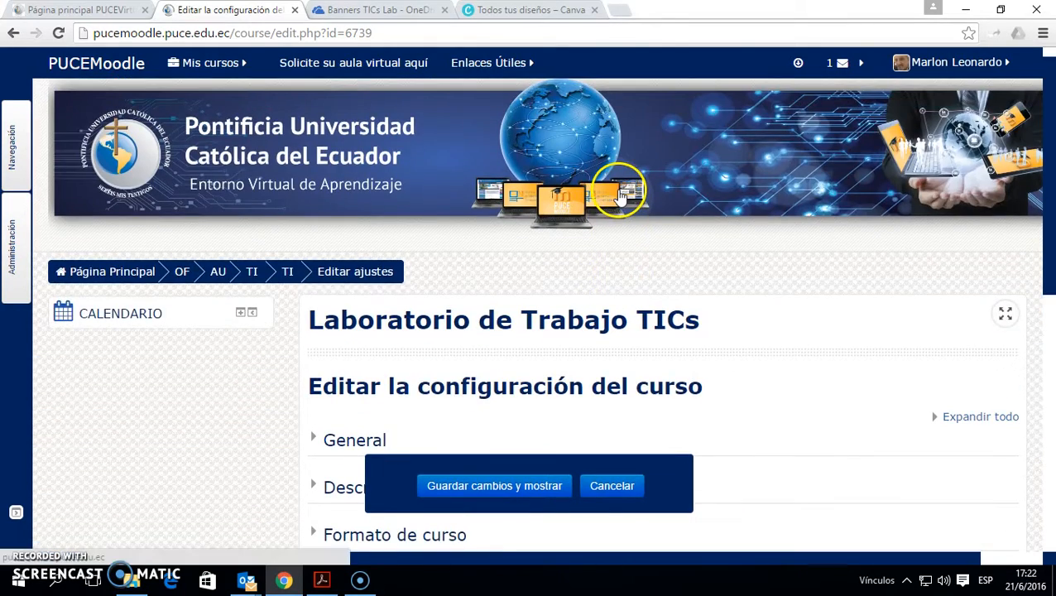
scroll(621, 192, "down", 4)
scroll(550, 342, "down", 4)
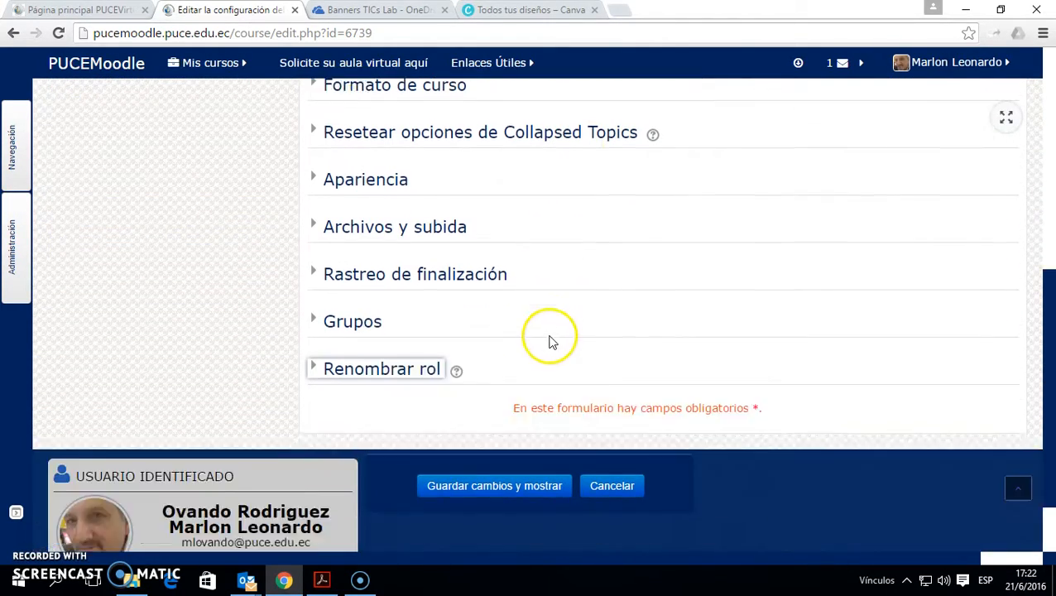
scroll(551, 328, "up", 6)
scroll(551, 323, "down", 3)
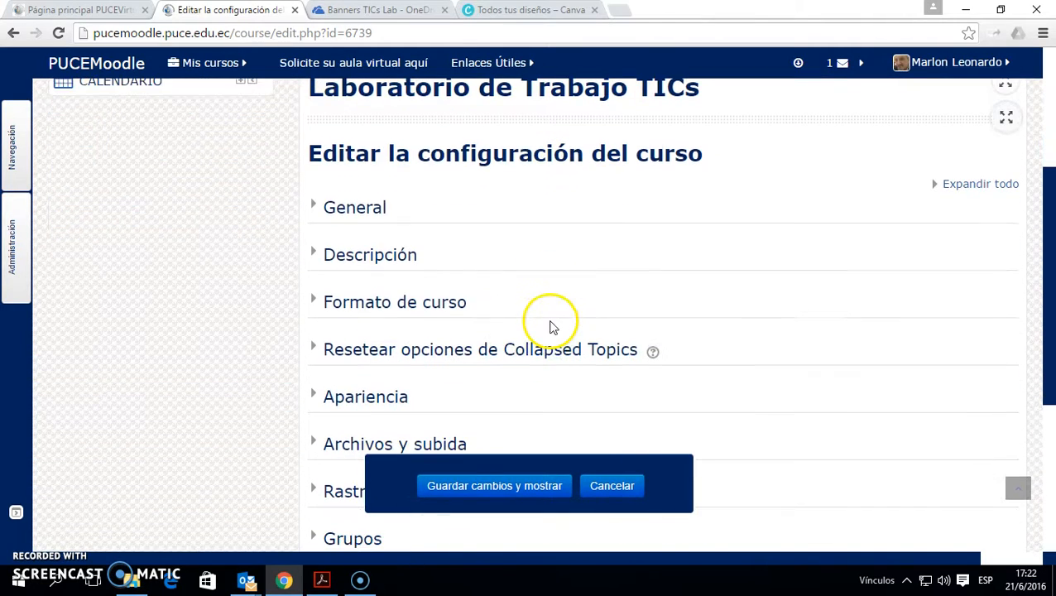
left_click(370, 207)
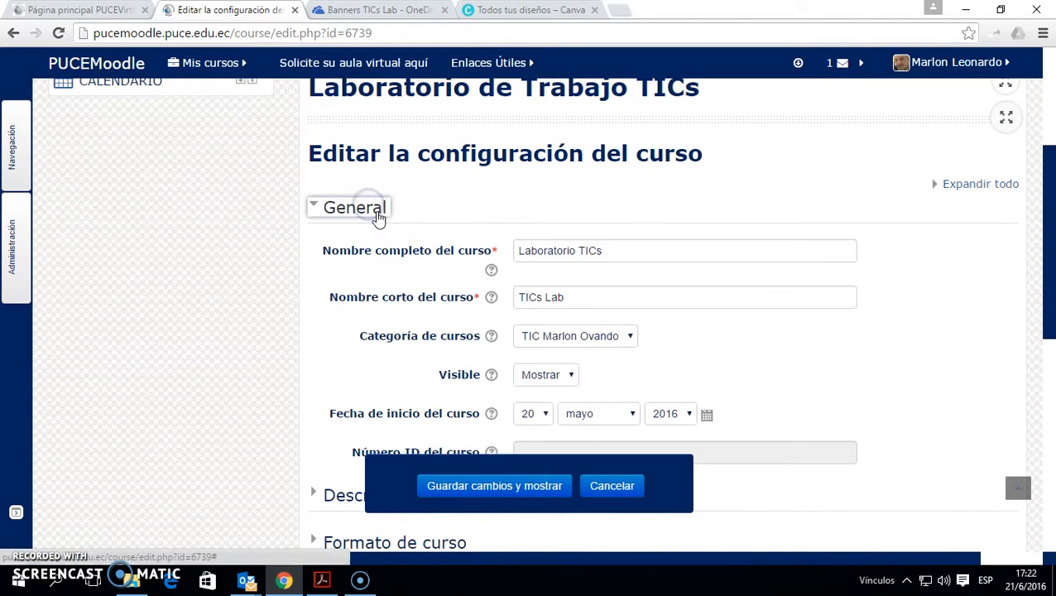
left_click(374, 208)
- Recheck the settings under Formato de curso without changing them, and collapse the section
scroll(472, 208, "down", 3)
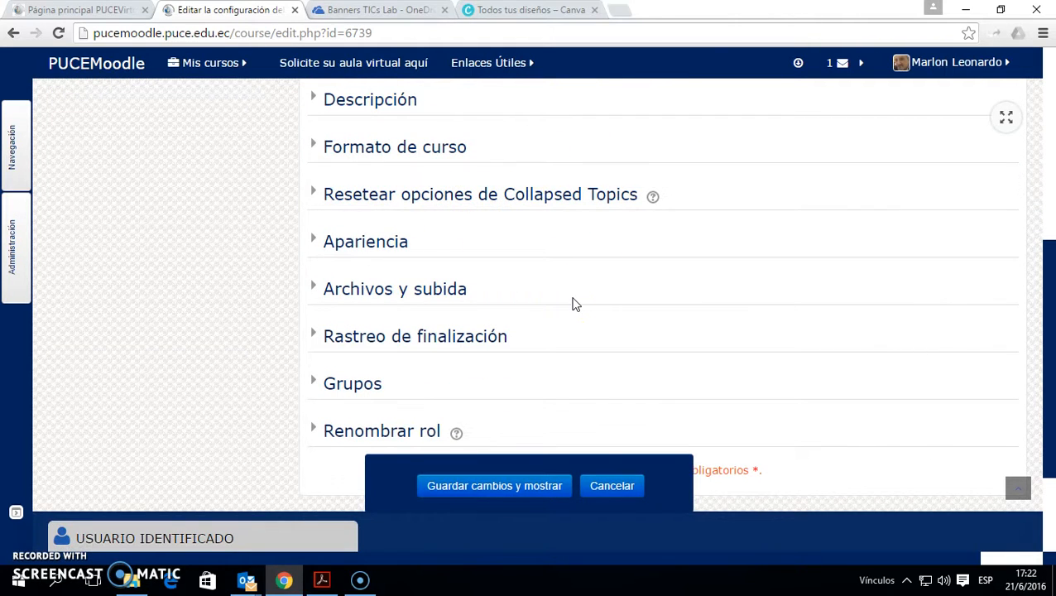
scroll(530, 242, "up", 2)
scroll(530, 243, "down", 2)
left_click(377, 226)
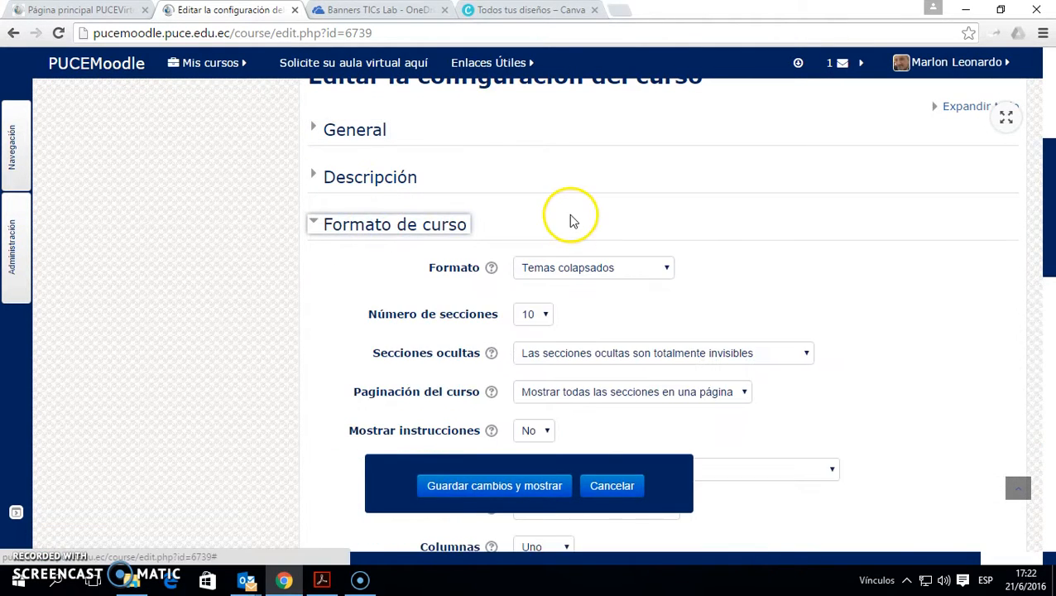
scroll(569, 221, "down", 1)
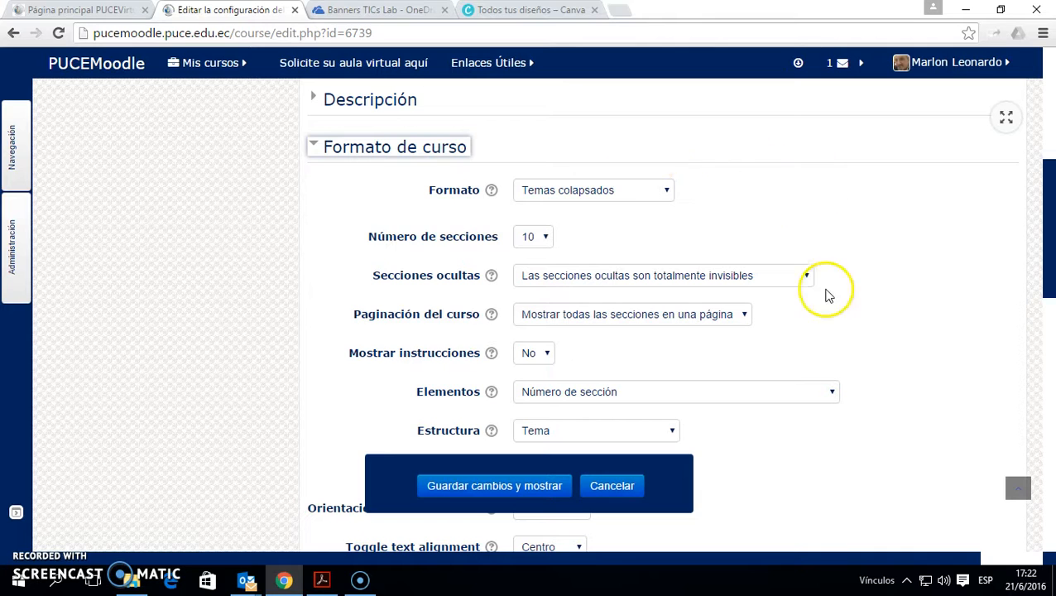
scroll(506, 389, "down", 3)
scroll(485, 331, "up", 4)
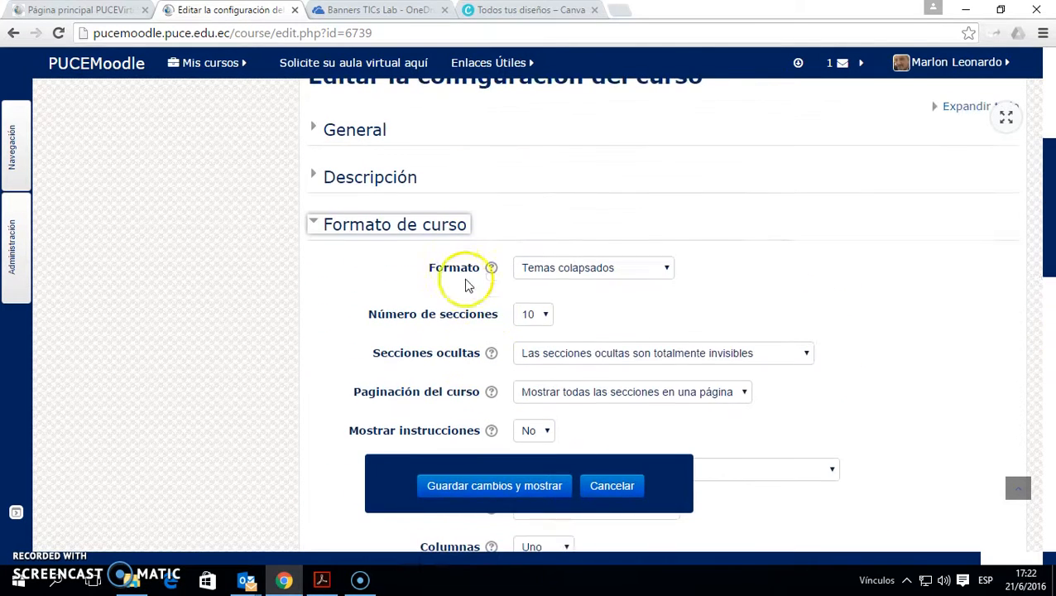
left_click(380, 224)
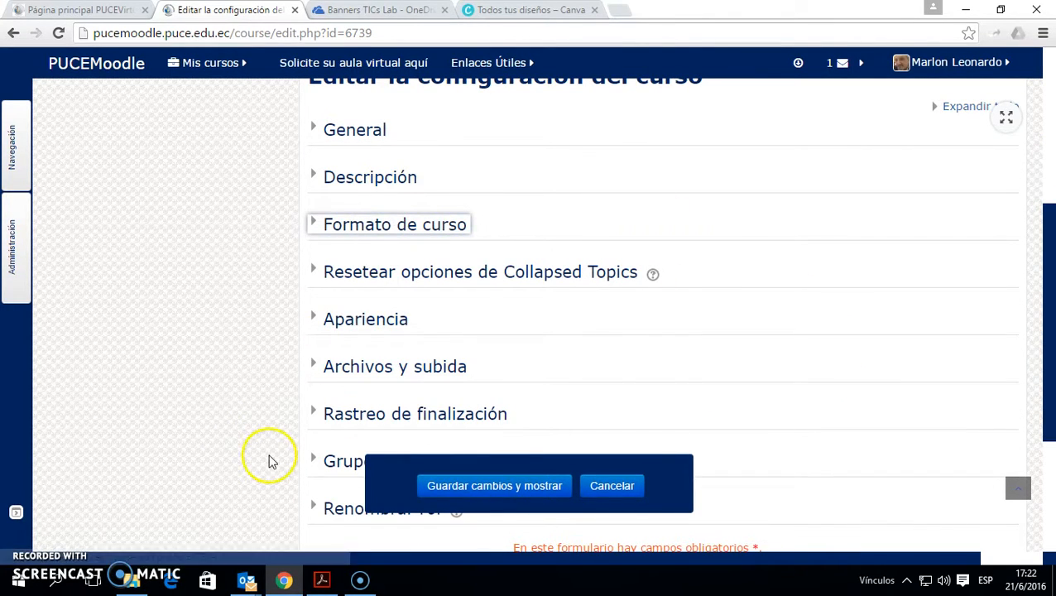